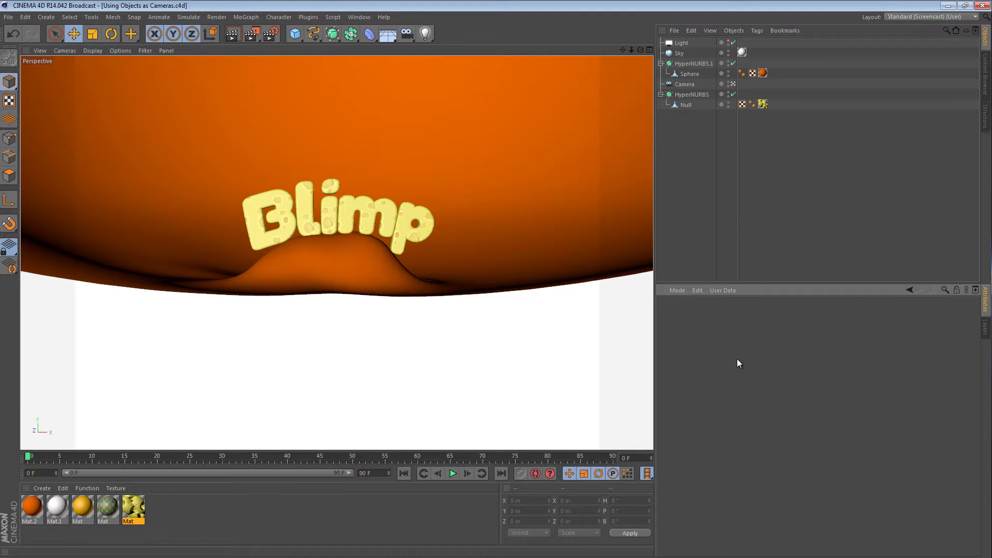
- Orbit and zoom the view to inspect the Blimp text from the side and front
alt+right_drag(346, 206, 476, 206)
alt+drag(400, 205, 331, 260)
alt+drag(370, 222, 382, 204)
scroll(382, 204, up, 2)
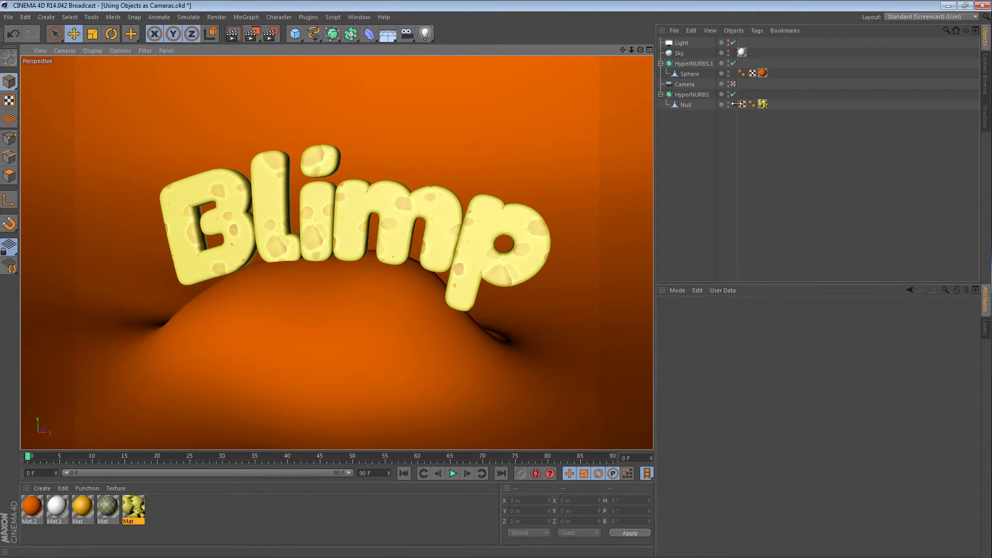
- Select the scene camera, look through it, and check its framing from the top view
click(687, 105)
click(685, 84)
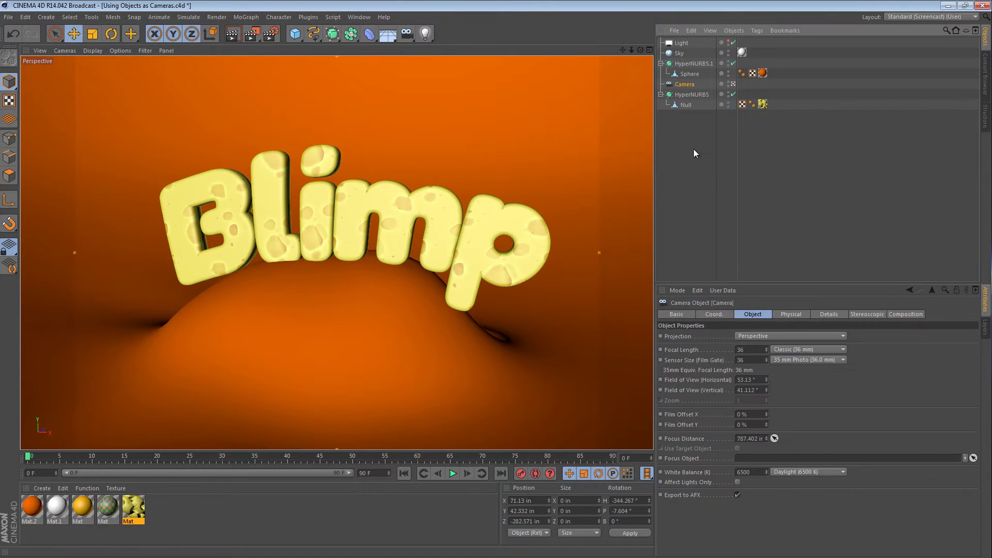
click(733, 83)
key(F2)
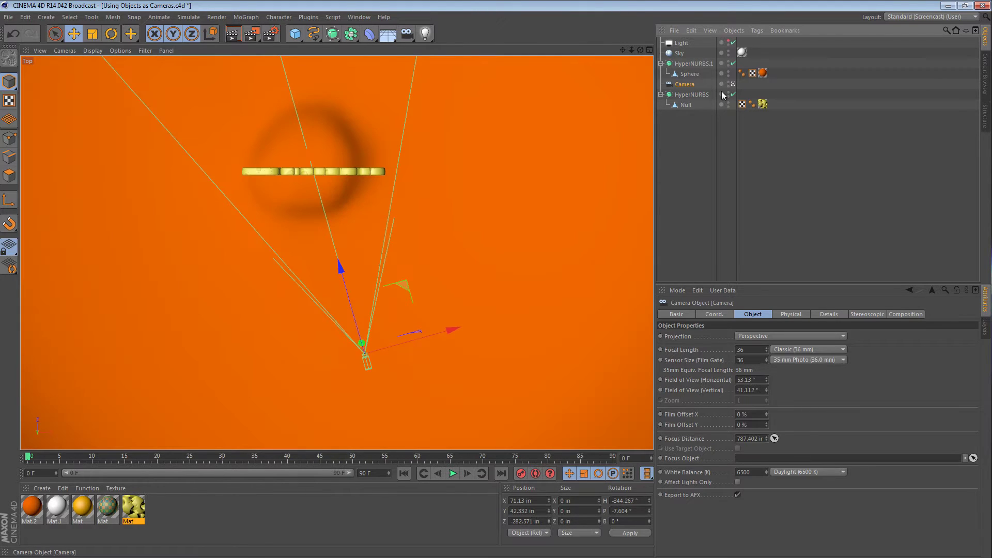
alt+drag(335, 182, 292, 111)
alt+drag(379, 178, 415, 79)
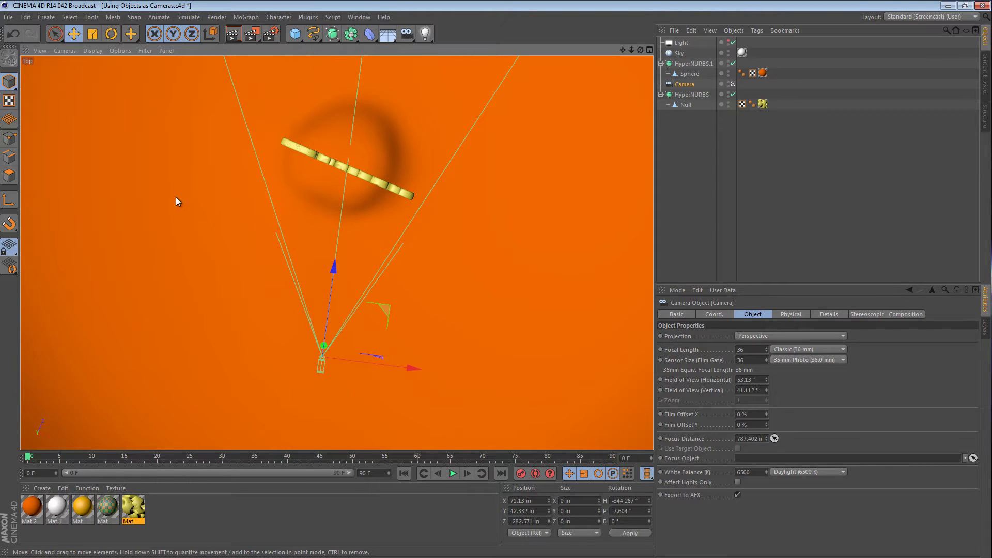
- Return to the perspective view and compare the scene camera's view of Blimp from the side
click(71, 50)
click(107, 107)
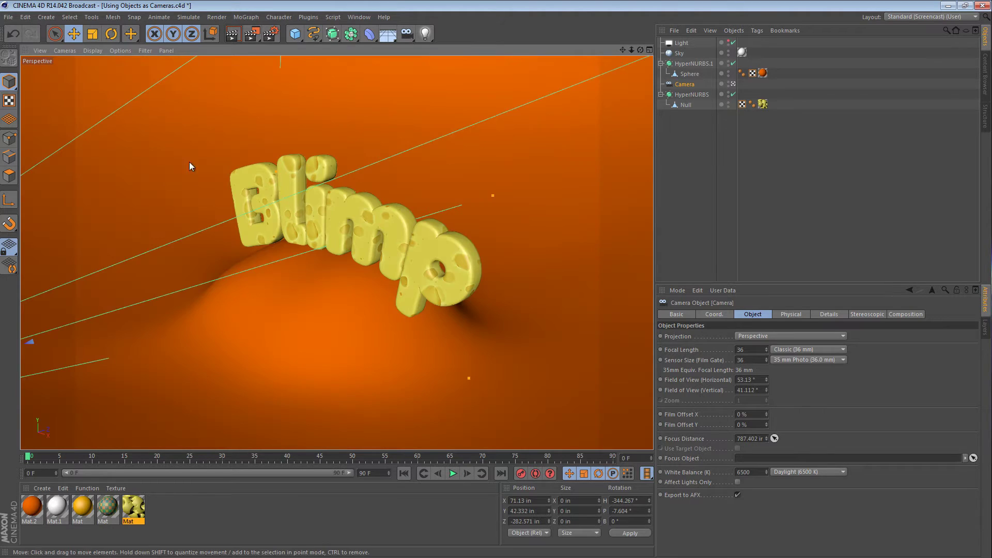
alt+right_drag(392, 256, 364, 220)
alt+drag(364, 220, 188, 212)
click(734, 84)
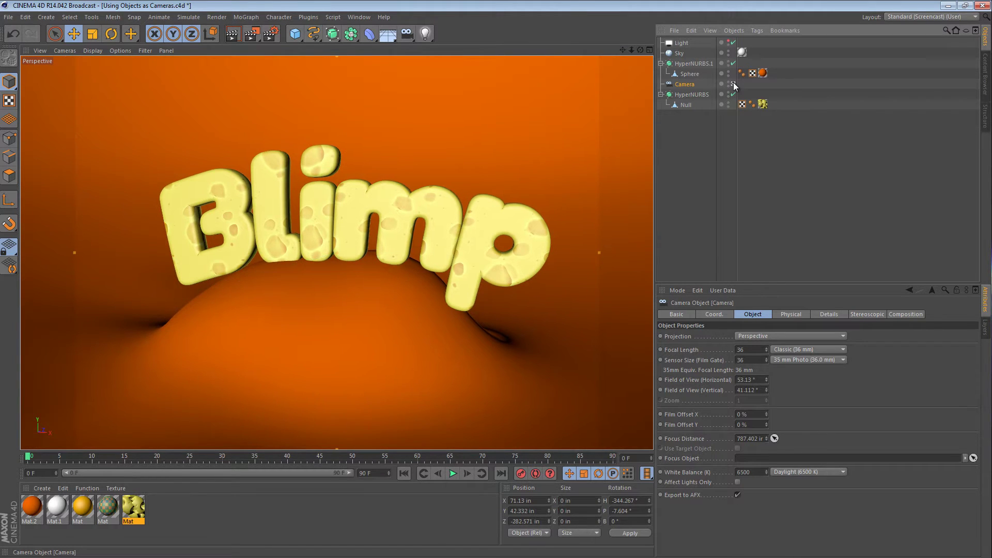
click(733, 84)
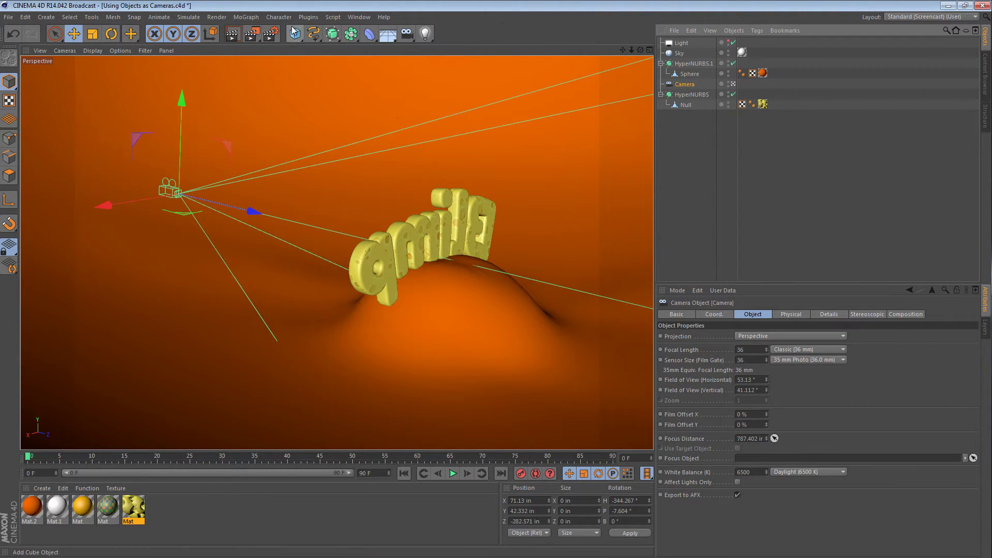
- Add a cone up-left of the Blimp letters with its Orientation set to +Z
click(297, 36)
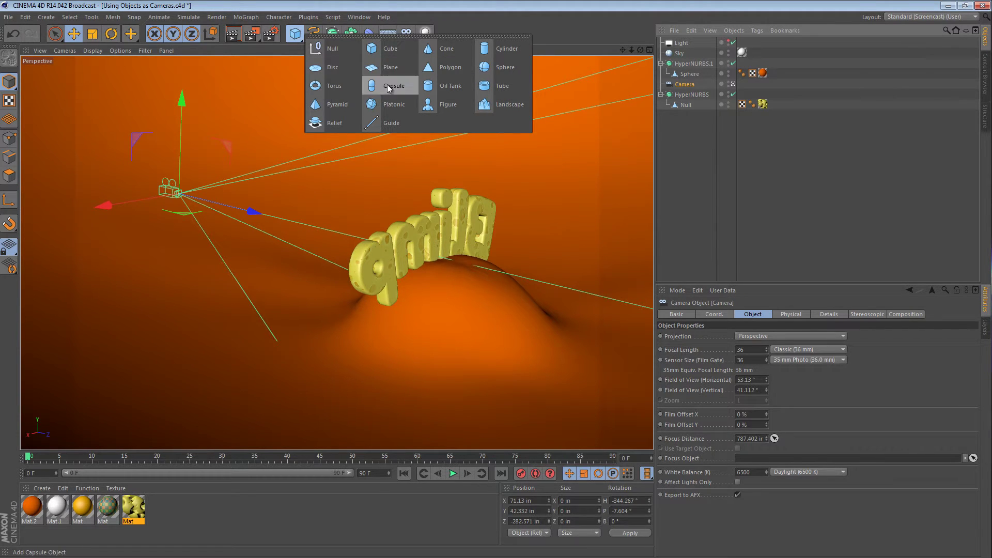
click(437, 46)
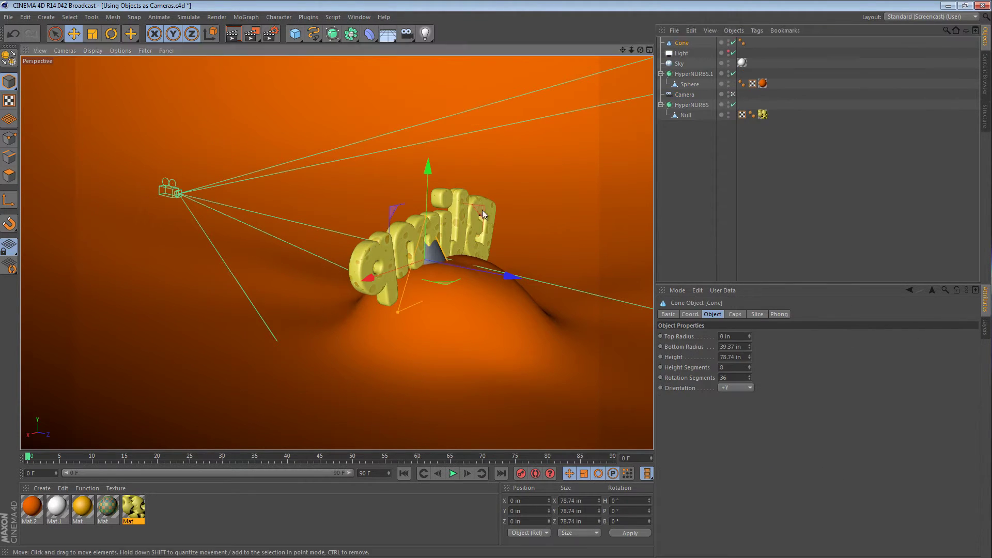
drag(471, 204, 332, 191)
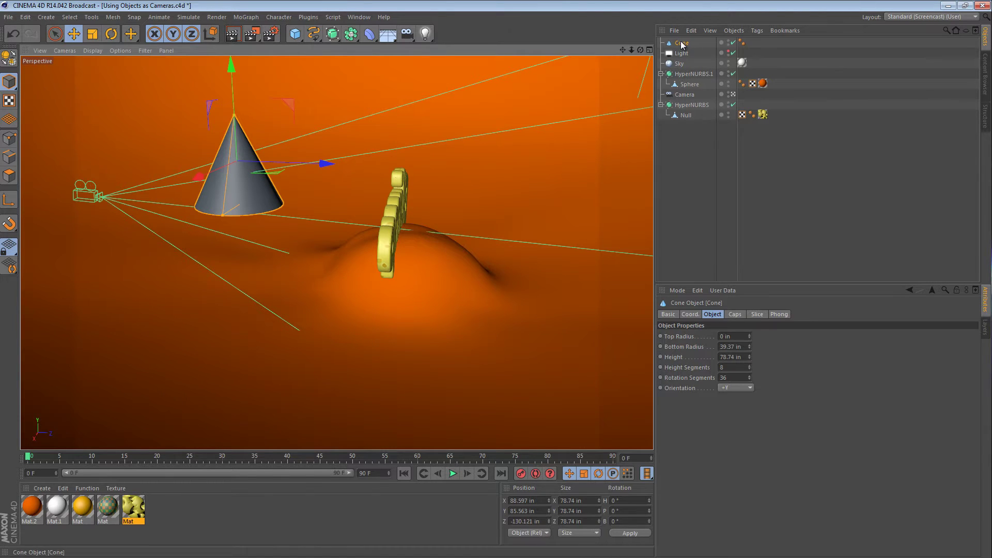
click(747, 388)
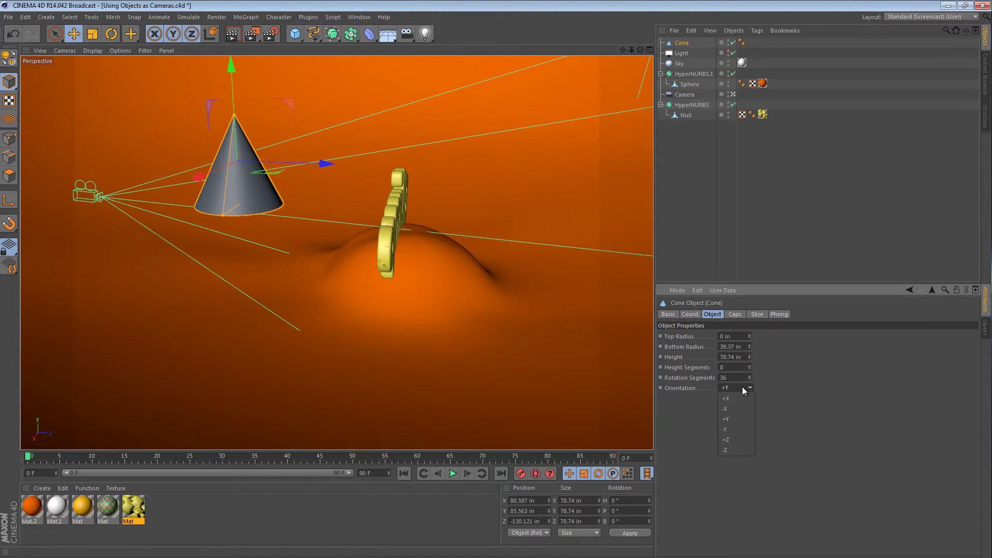
click(737, 438)
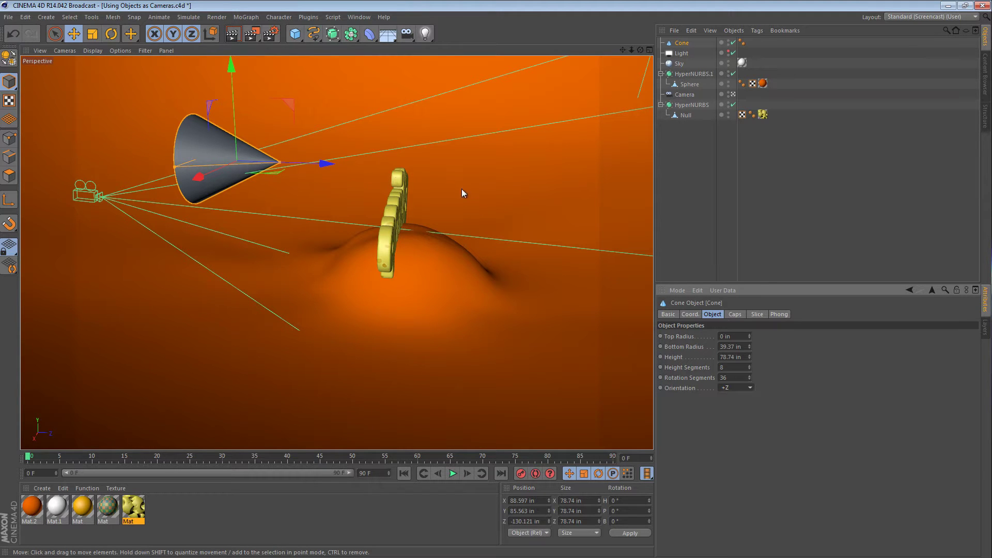
alt+drag(230, 157, 334, 172)
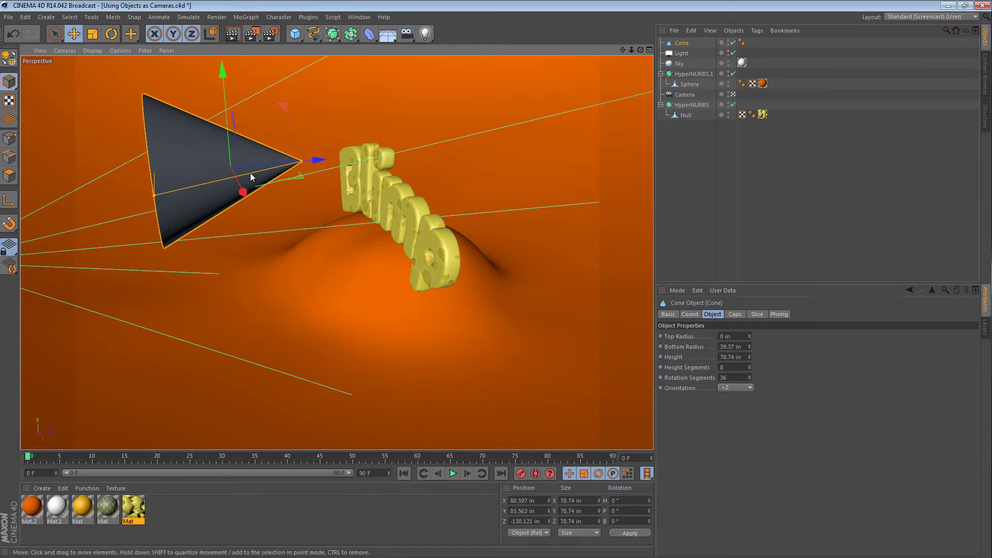
- View through the cone with Set Active Object as Camera and toggle Backface Culling on
click(70, 51)
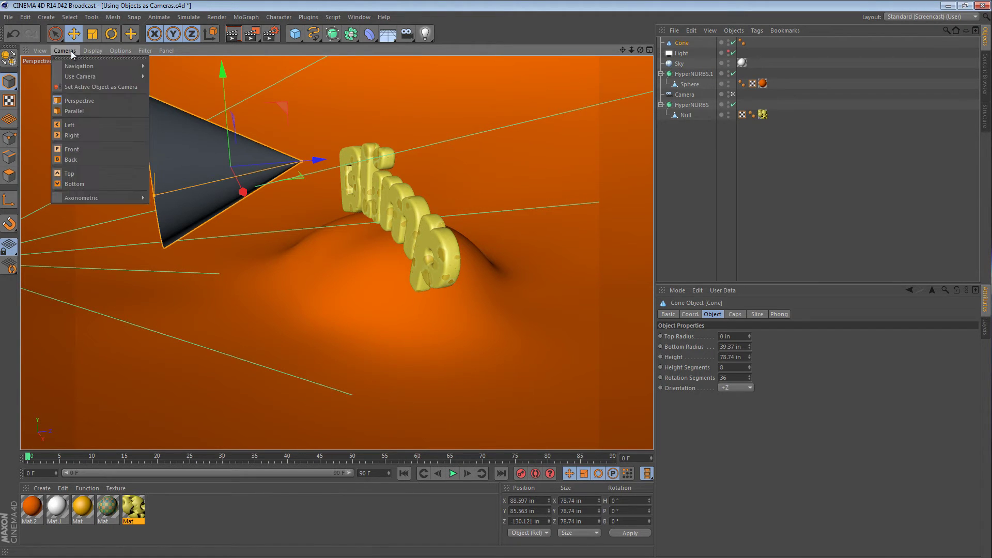
click(104, 87)
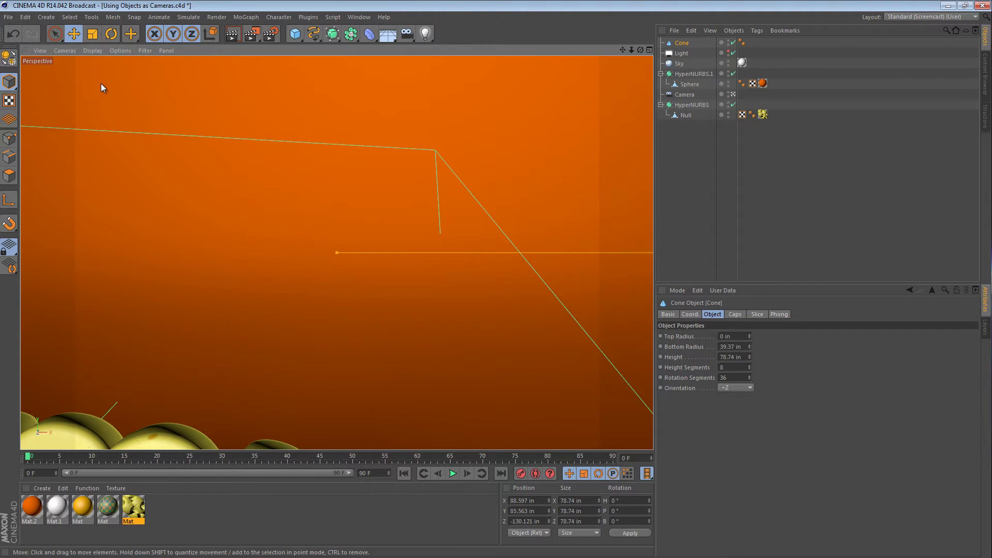
click(101, 52)
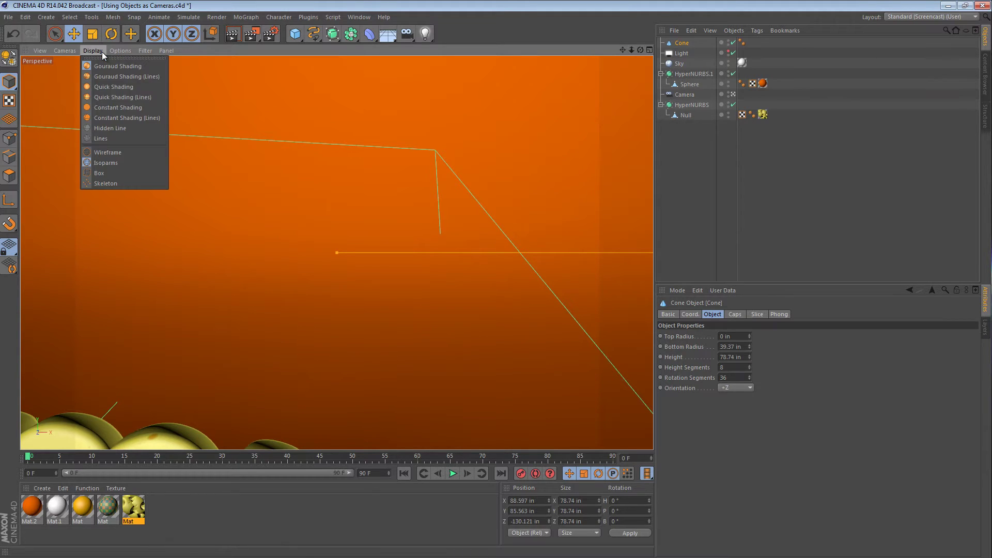
mouse_move(121, 50)
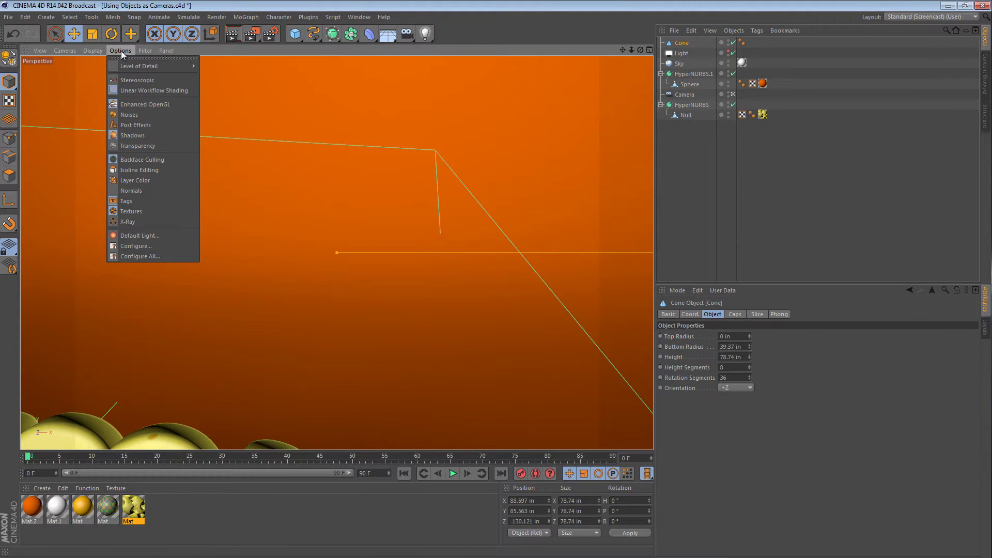
click(140, 160)
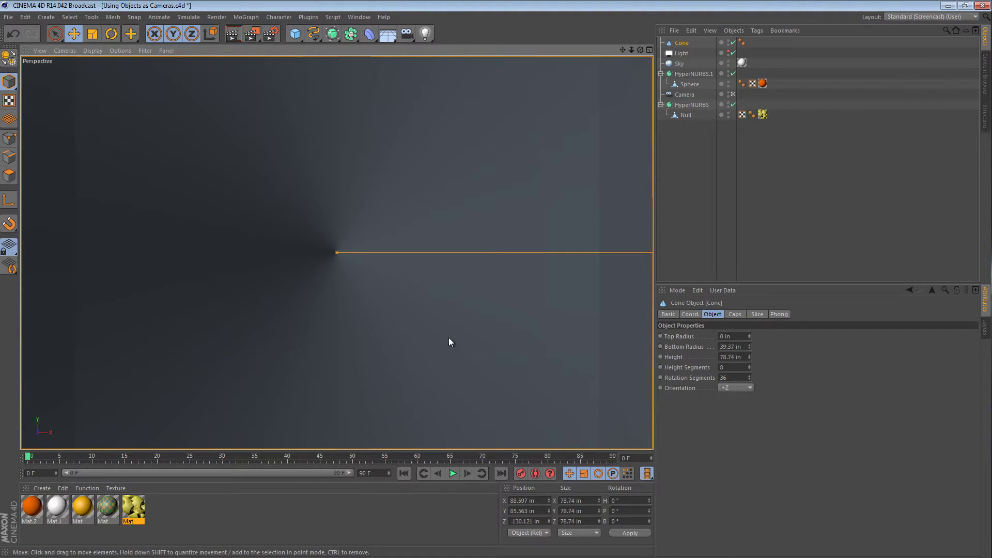
click(116, 52)
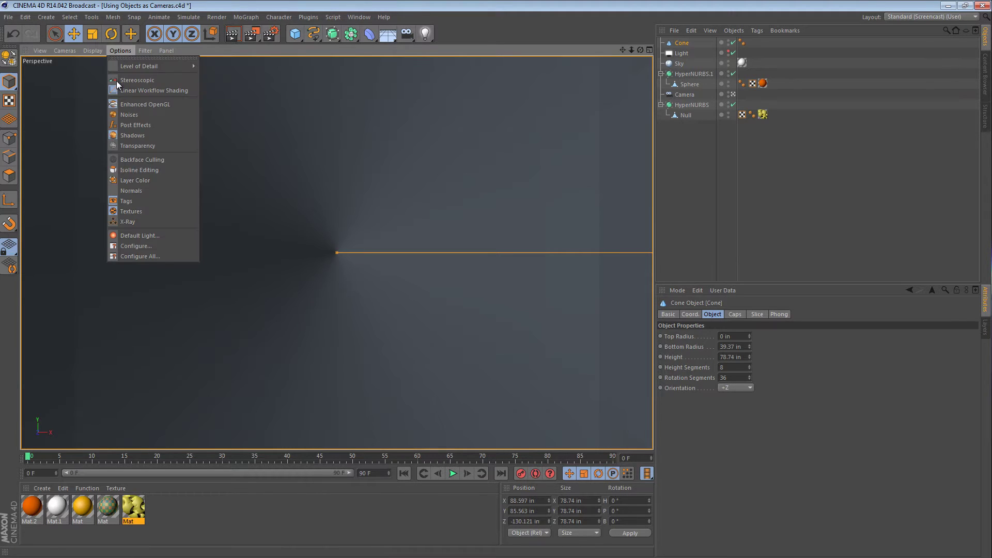
click(151, 162)
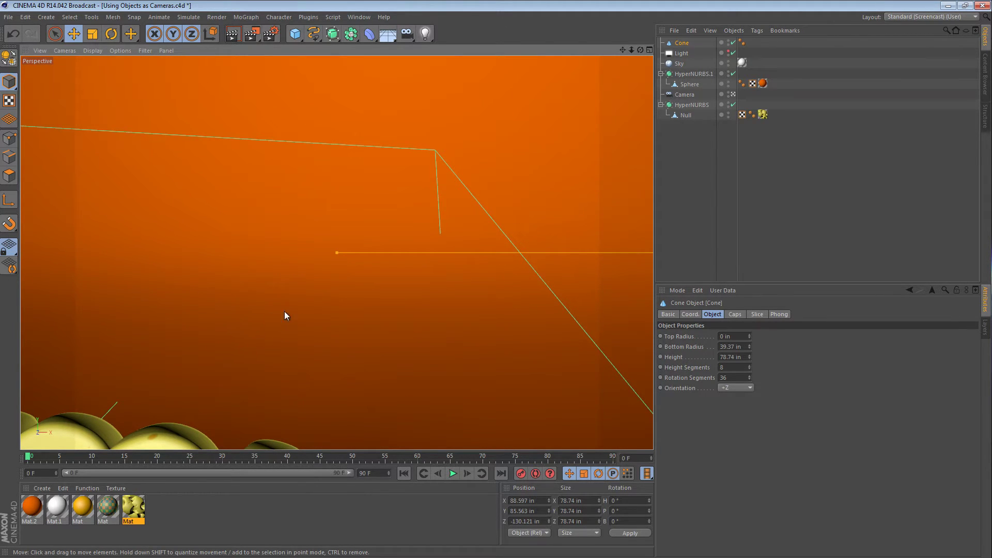
- Steer the cone view to X -153.394, Y 82.711, Z -267.764, facing the Blimp letters
drag(289, 316, 360, 185)
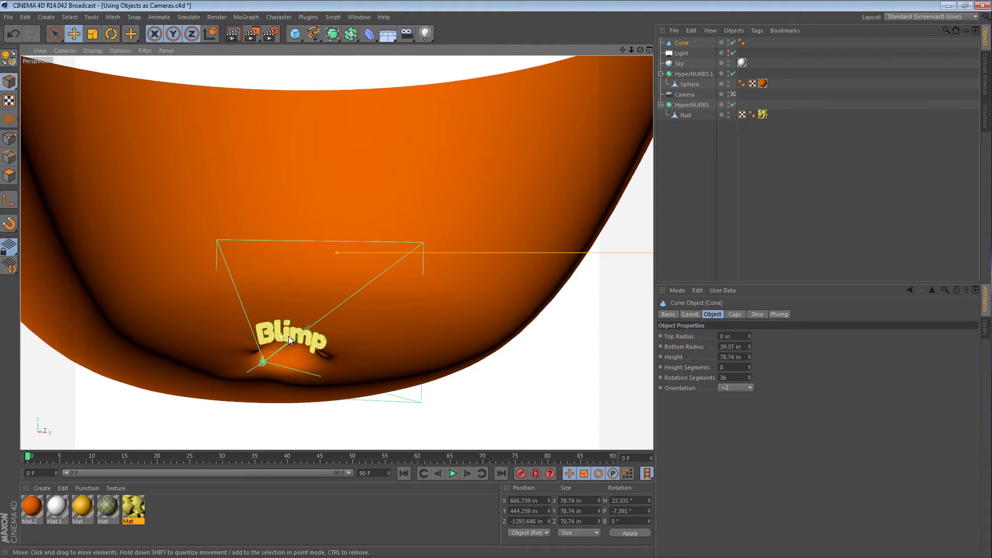
alt+right_drag(298, 335, 534, 321)
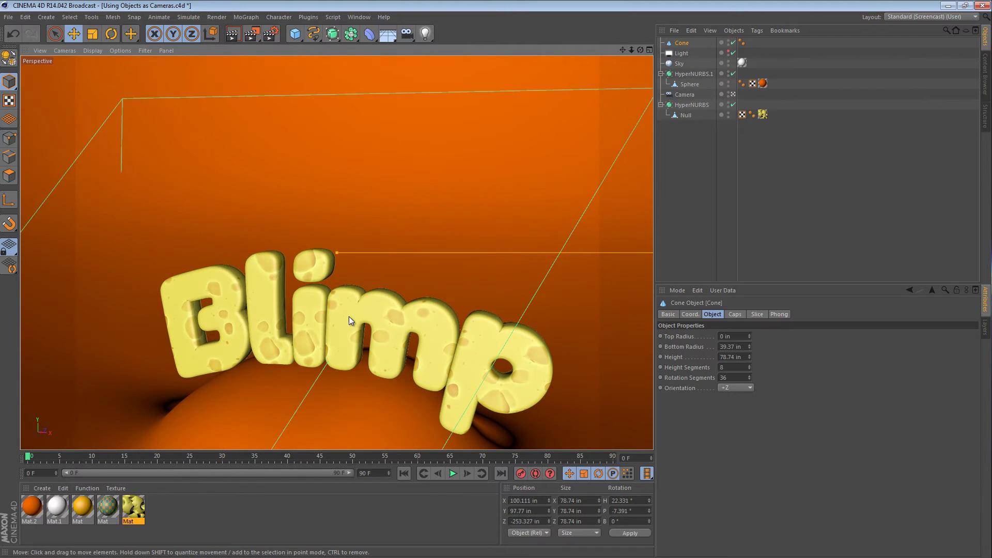
alt+drag(365, 312, 491, 300)
alt+middle_drag(491, 301, 524, 295)
mouse_move(494, 302)
alt+mouse_down()
mouse_move(493, 327)
mouse_move(494, 289)
mouse_move(497, 303)
alt+mouse_up()
mouse_move(420, 274)
alt+mouse_down()
mouse_move(538, 262)
mouse_move(424, 271)
alt+mouse_up()
scroll(430, 268, up, 2)
scroll(432, 273, up, 3)
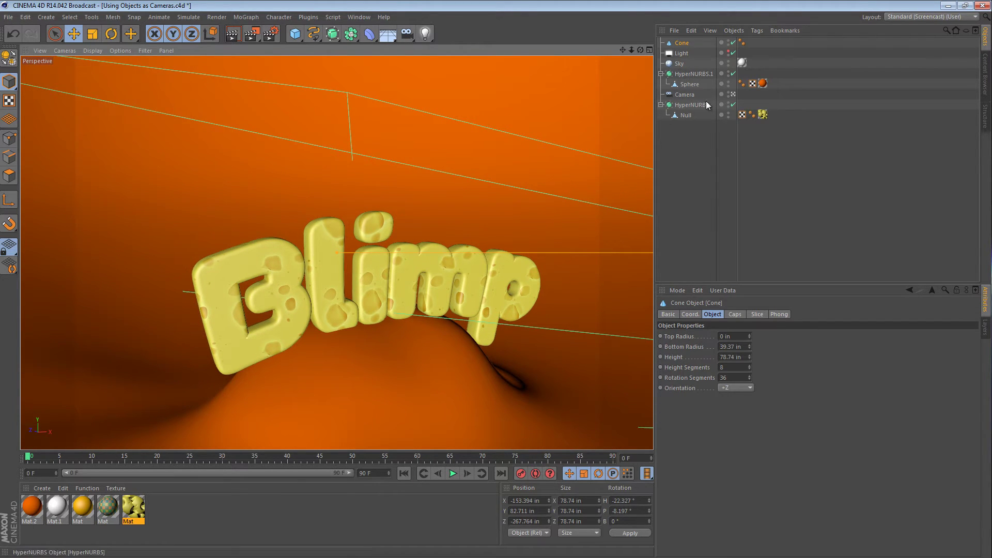
- Briefly view through the scene camera, then switch to Default Camera and orbit to a side view
click(734, 97)
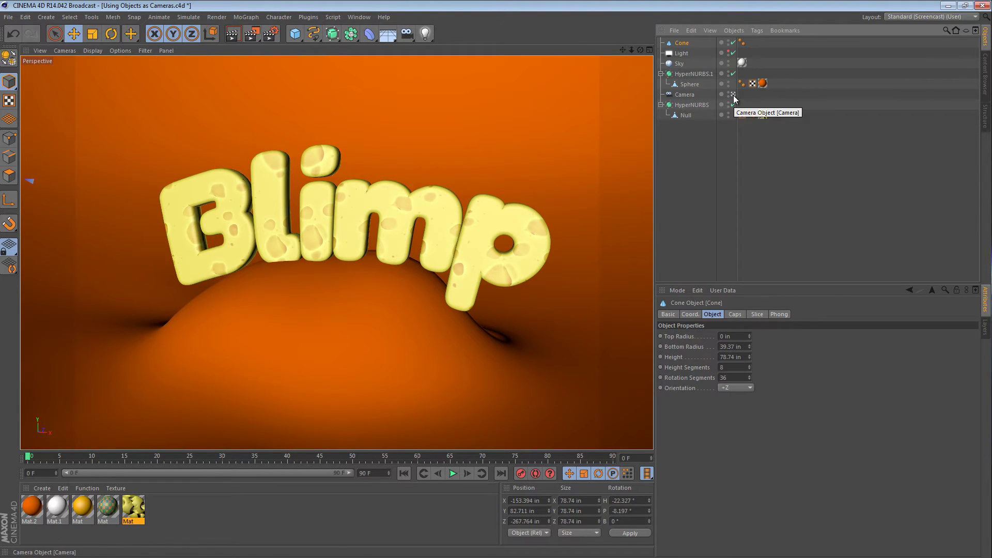
click(70, 52)
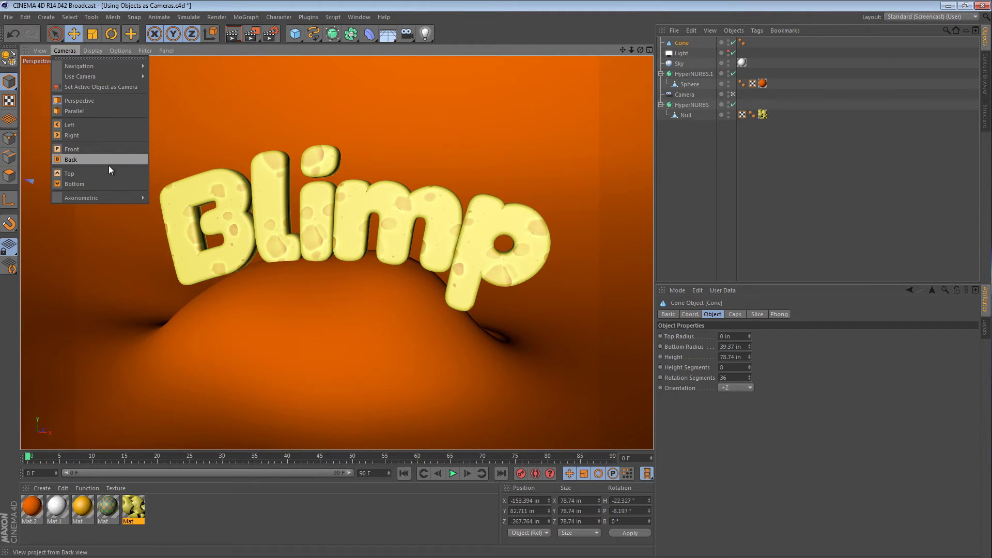
mouse_move(110, 77)
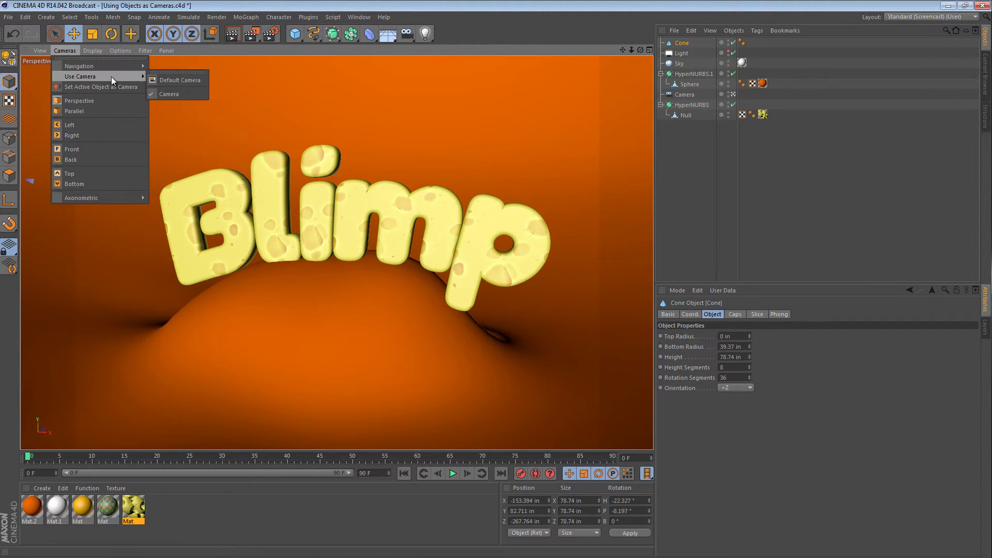
click(170, 79)
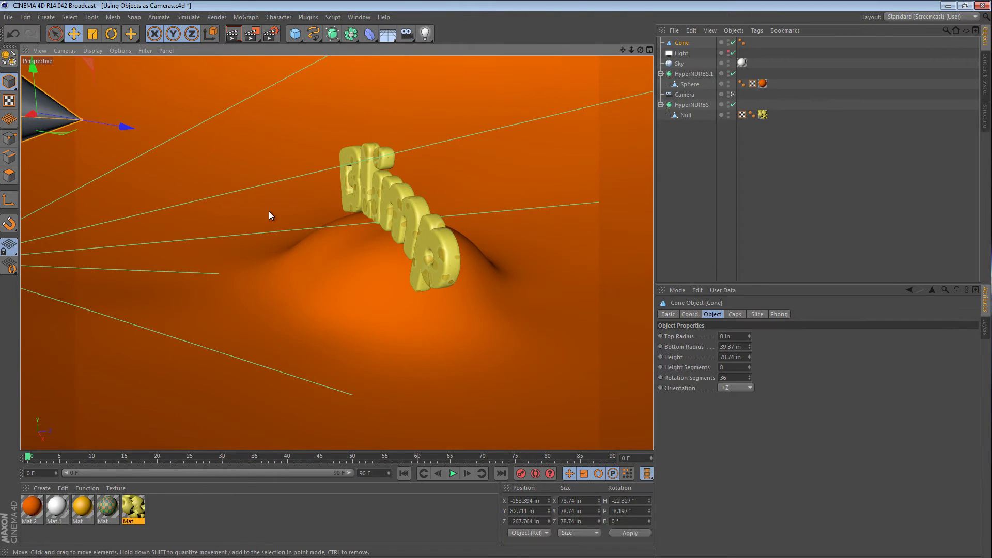
alt+drag(376, 182, 158, 133)
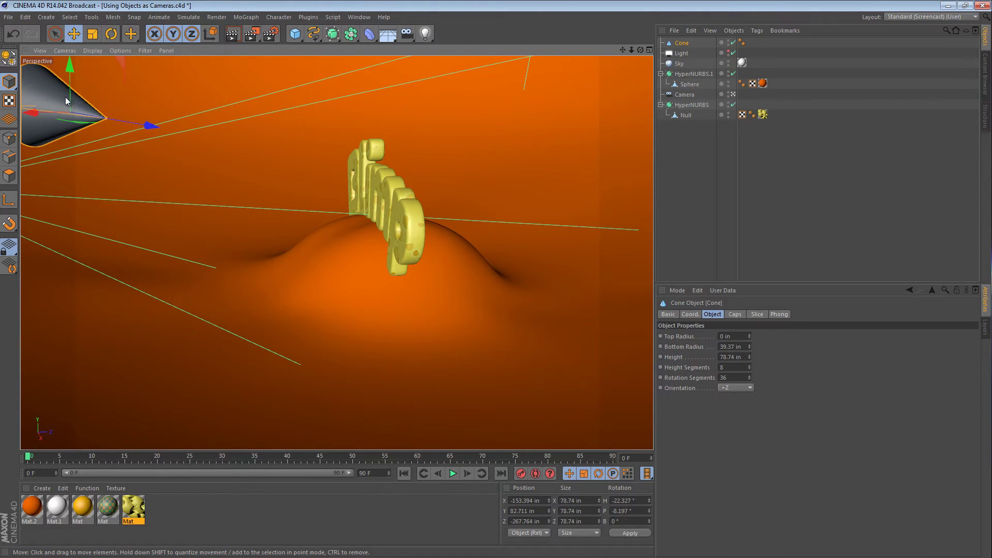
- Look through the cone and steer it to X -27.978, Y 96.871, Z -21.188 over the letters
click(71, 50)
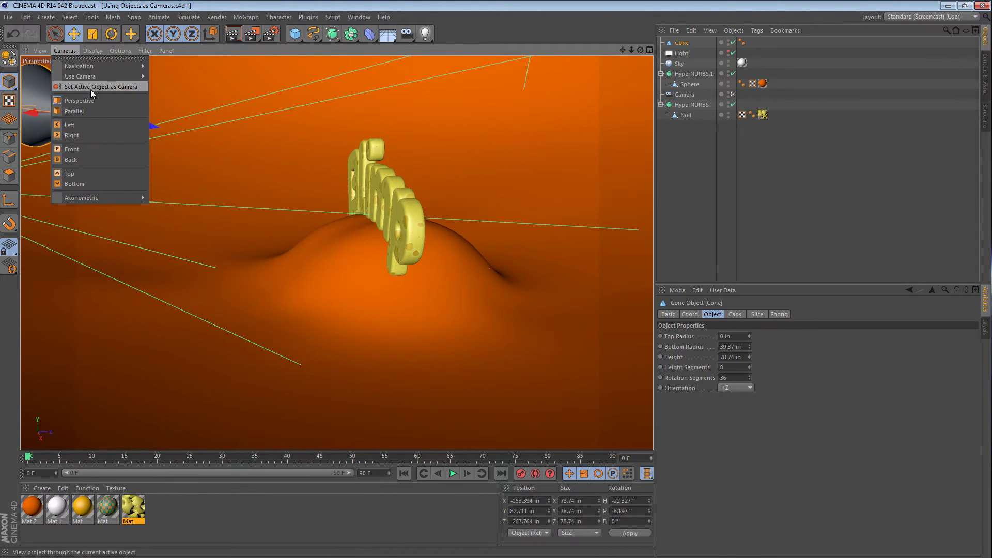
click(106, 87)
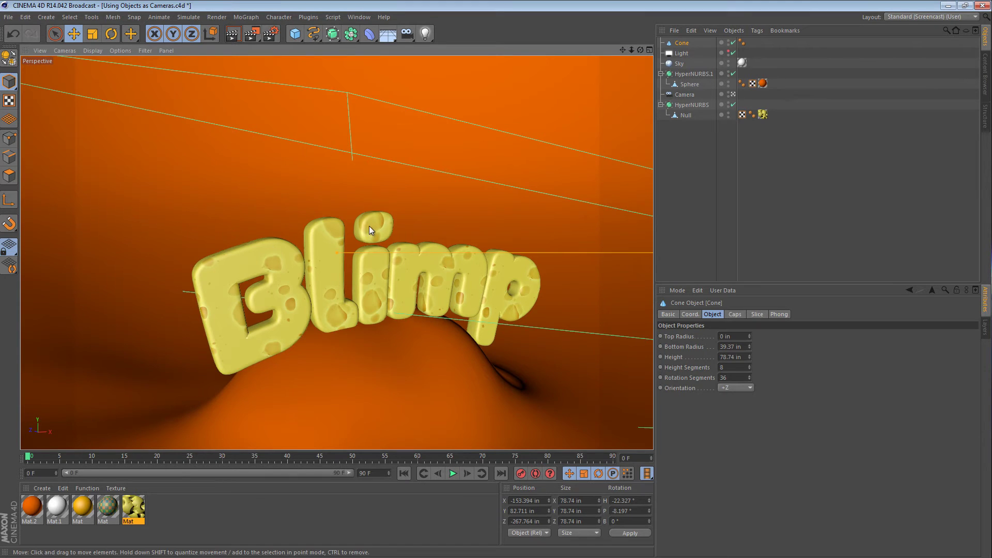
alt+drag(368, 225, 445, 206)
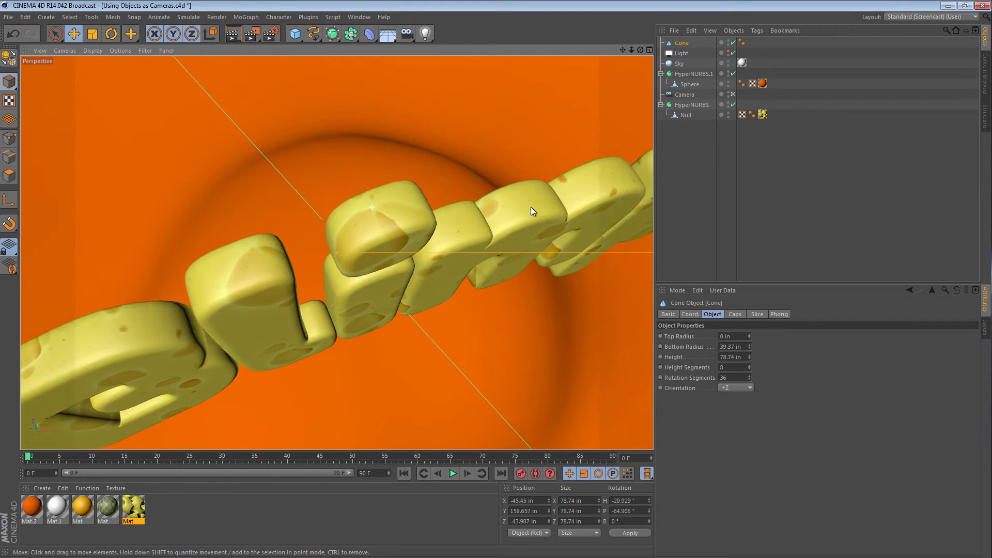
alt+right_drag(534, 207, 645, 206)
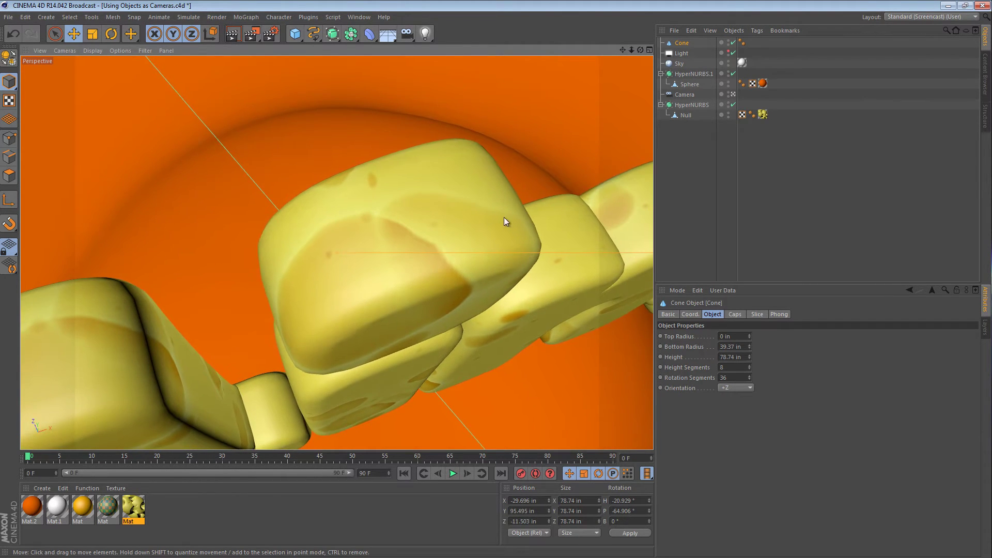
alt+drag(491, 217, 347, 210)
scroll(343, 214, down, 4)
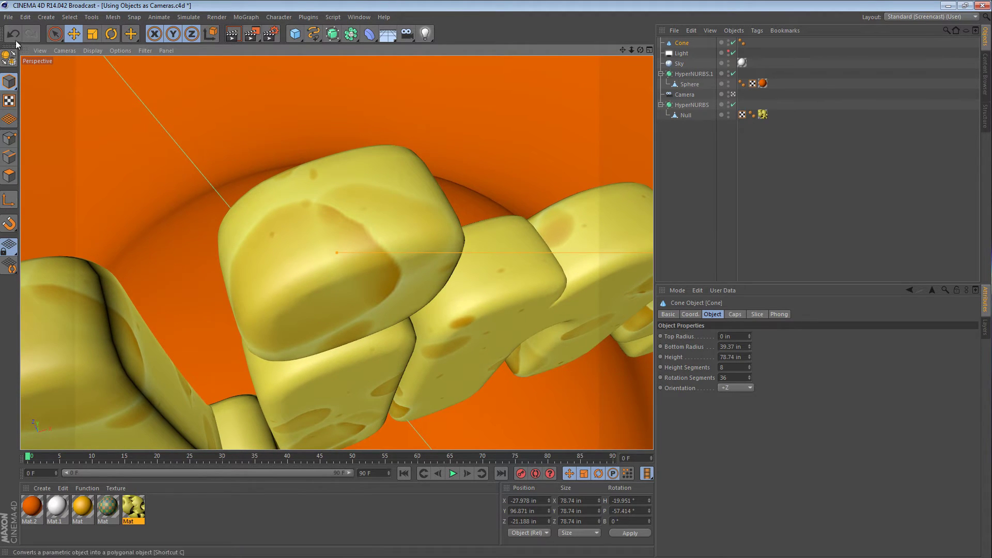
- Switch to Default Camera, delete the cone, and orbit until Blimp faces forward
click(65, 50)
mouse_move(119, 76)
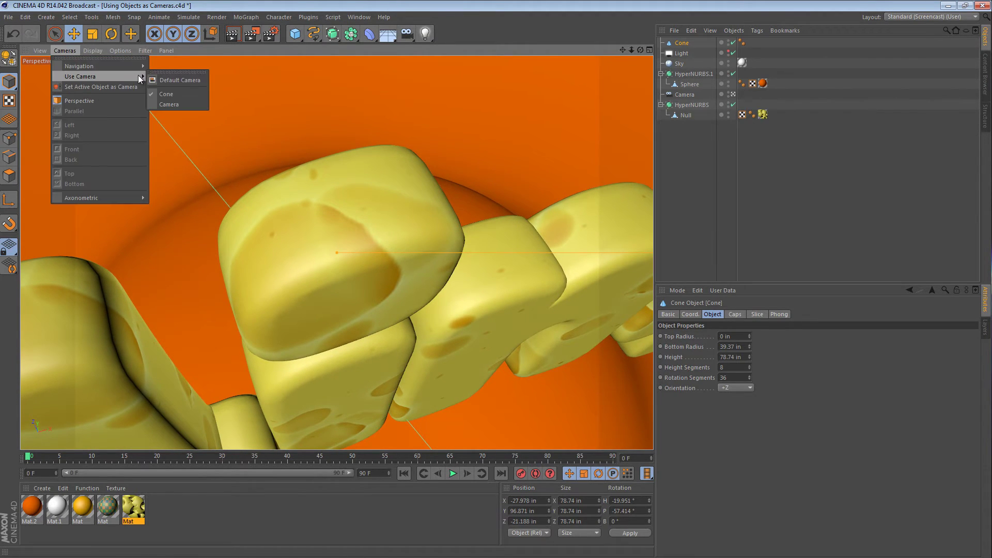
click(175, 80)
alt+drag(286, 151, 483, 196)
scroll(498, 246, up, 3)
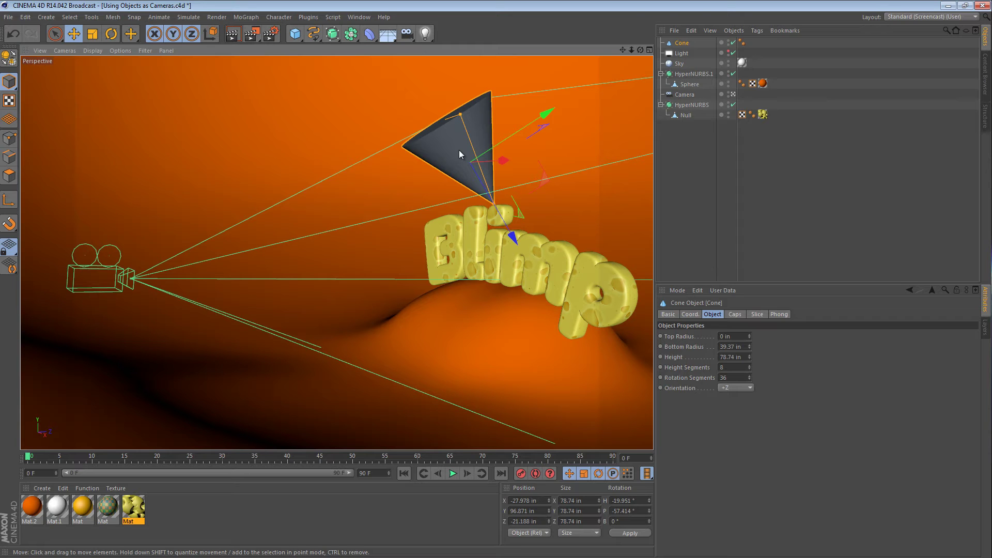
key(Delete)
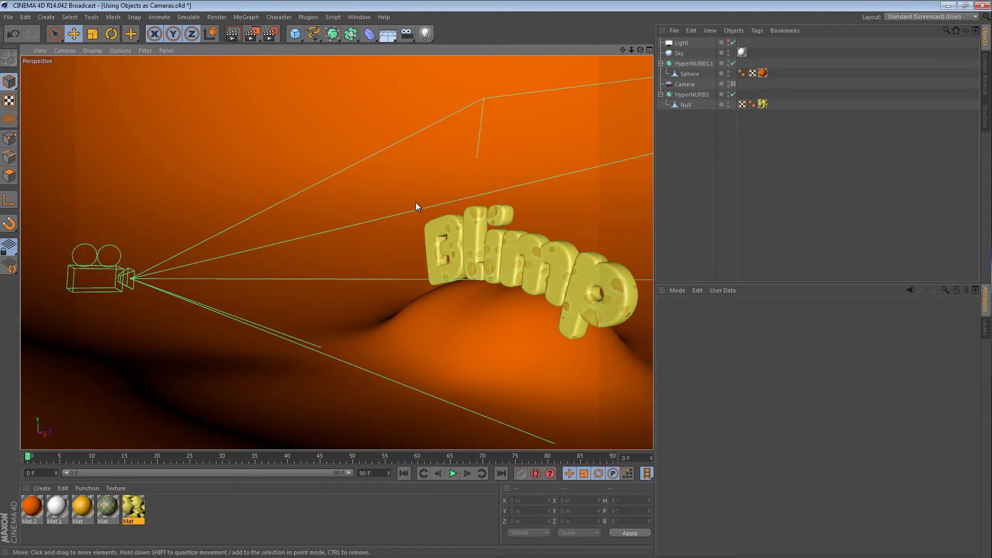
alt+drag(519, 252, 411, 224)
- Add a spot light, then move and rotate it to aim at the Blimp letters
click(428, 35)
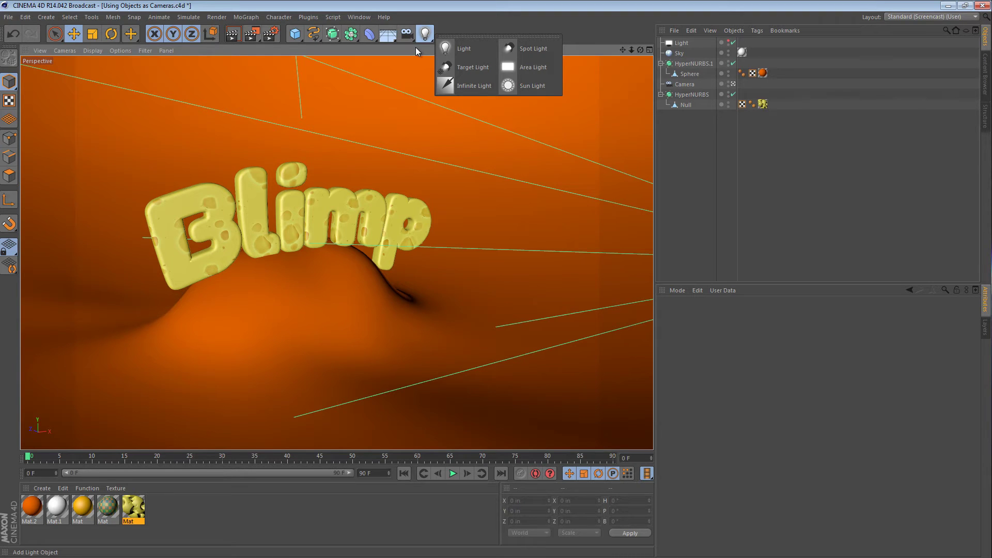
click(508, 49)
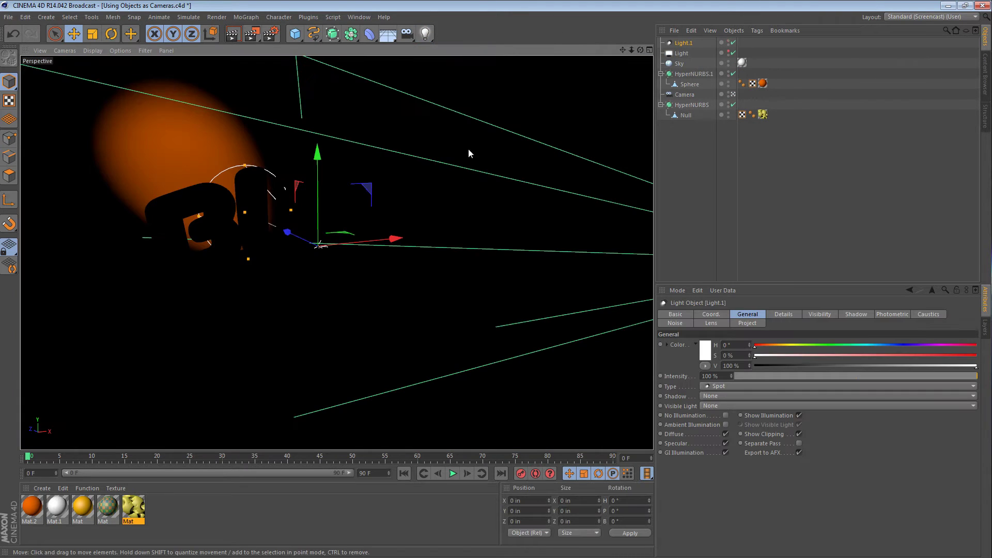
drag(350, 239, 554, 85)
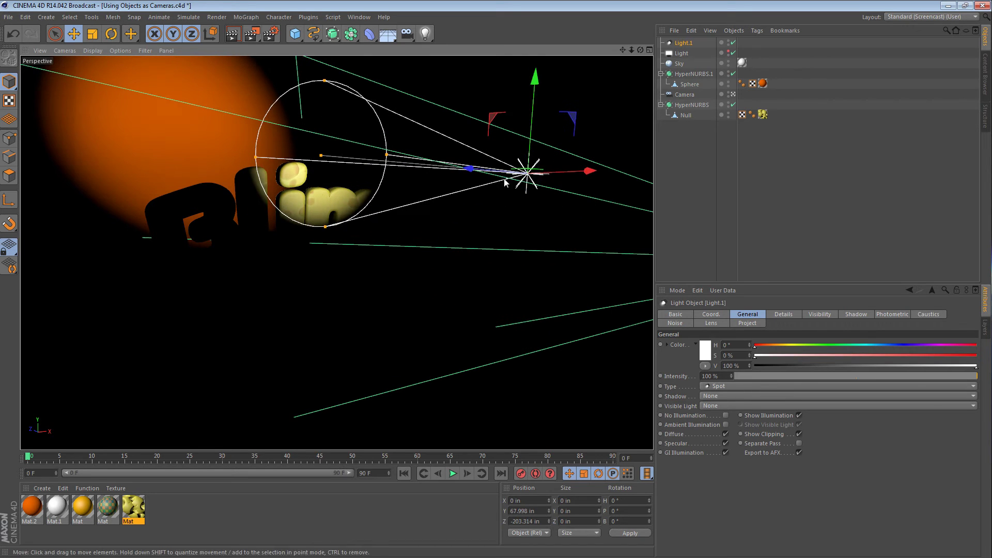
key(r)
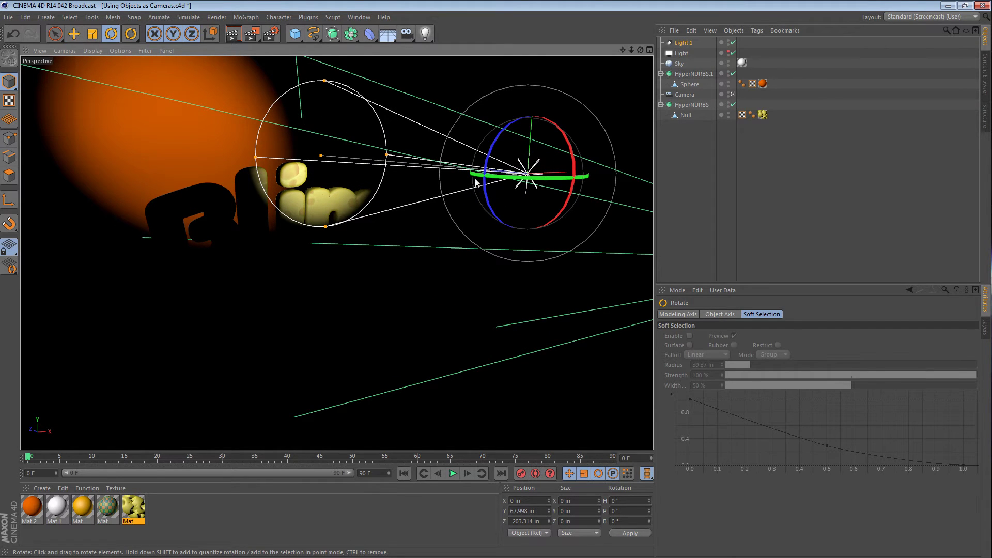
drag(470, 116, 178, 229)
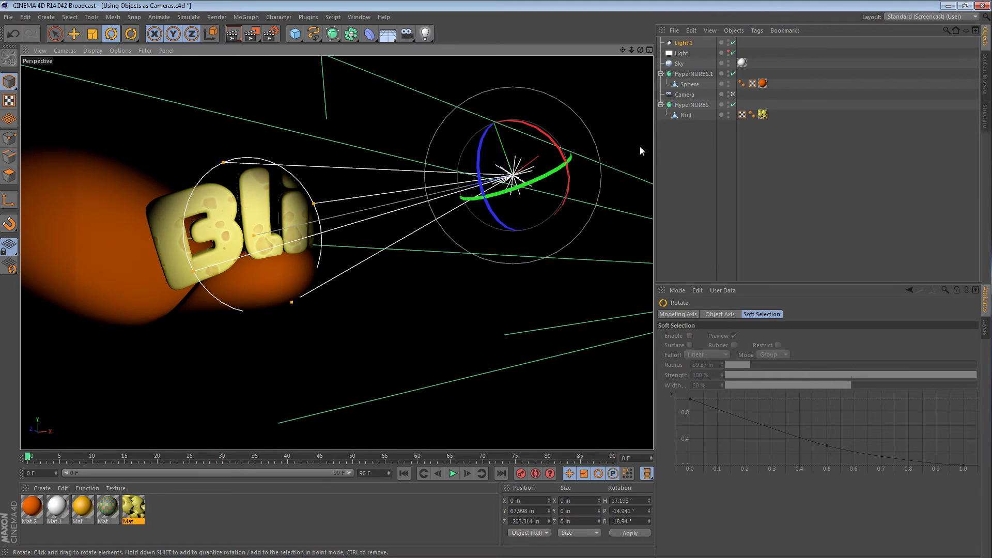
- Set the spot light's Shadow to Shadow Maps (Soft)
click(684, 43)
click(739, 395)
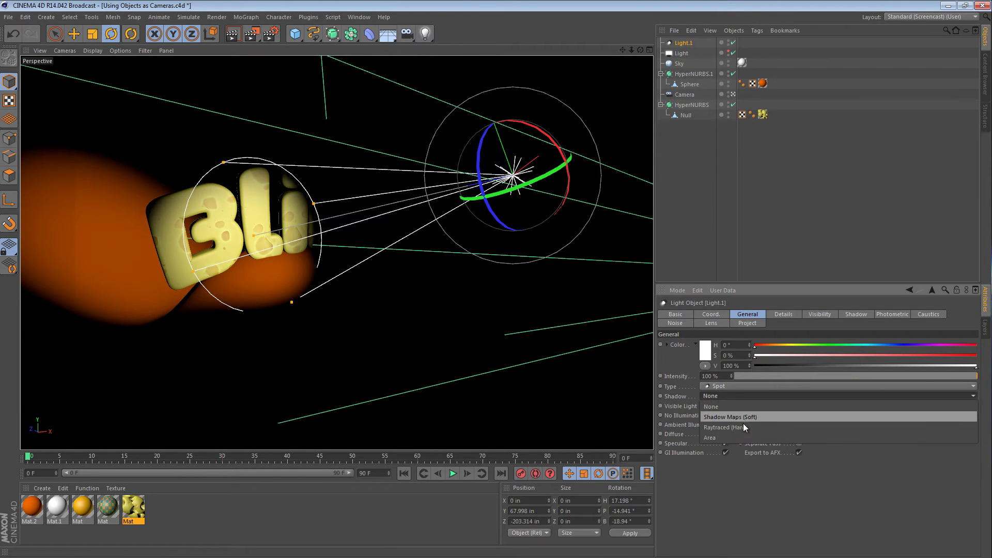
click(743, 417)
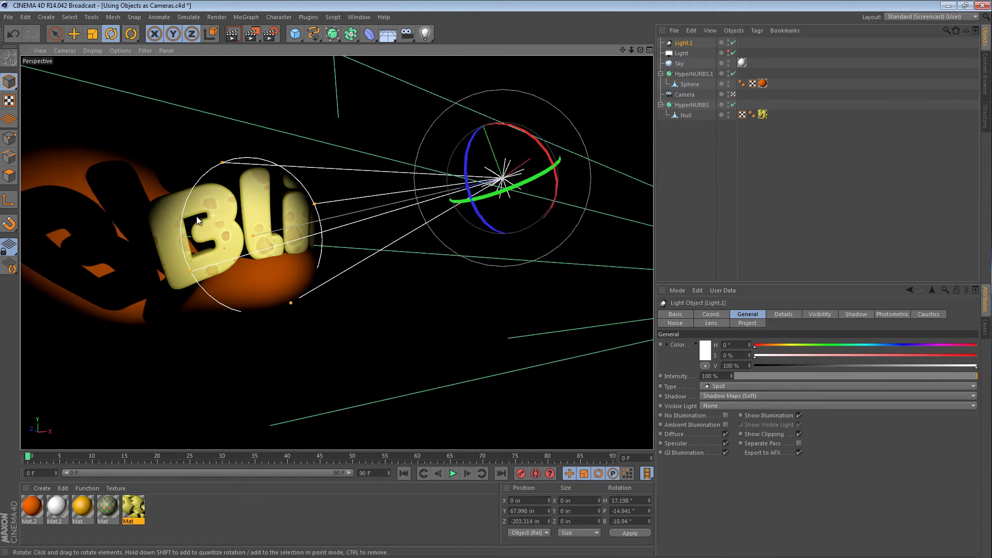
- Turn on Shadows in the viewport Options so the letters cast shadows on the sphere
alt+drag(189, 221, 185, 142)
click(129, 48)
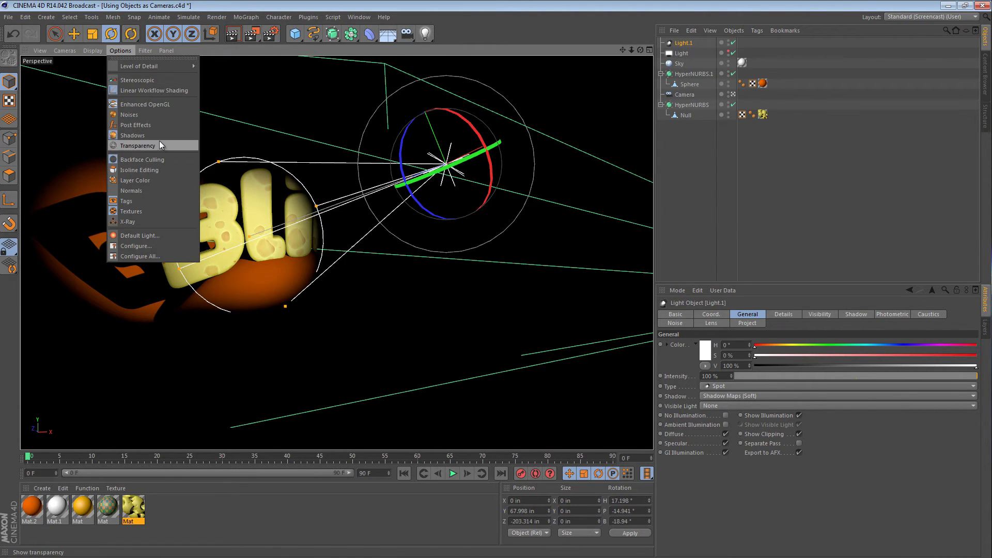
click(141, 135)
click(132, 48)
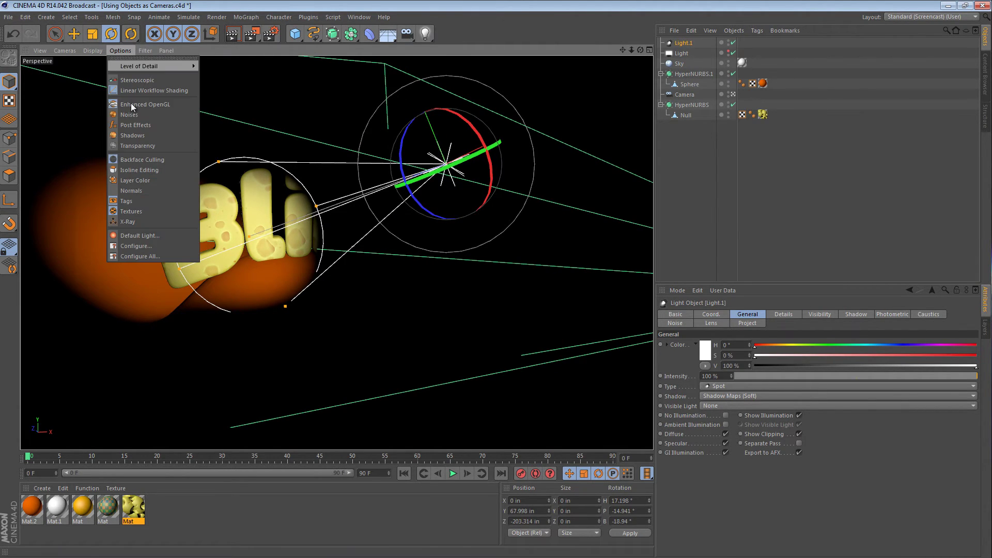
click(121, 137)
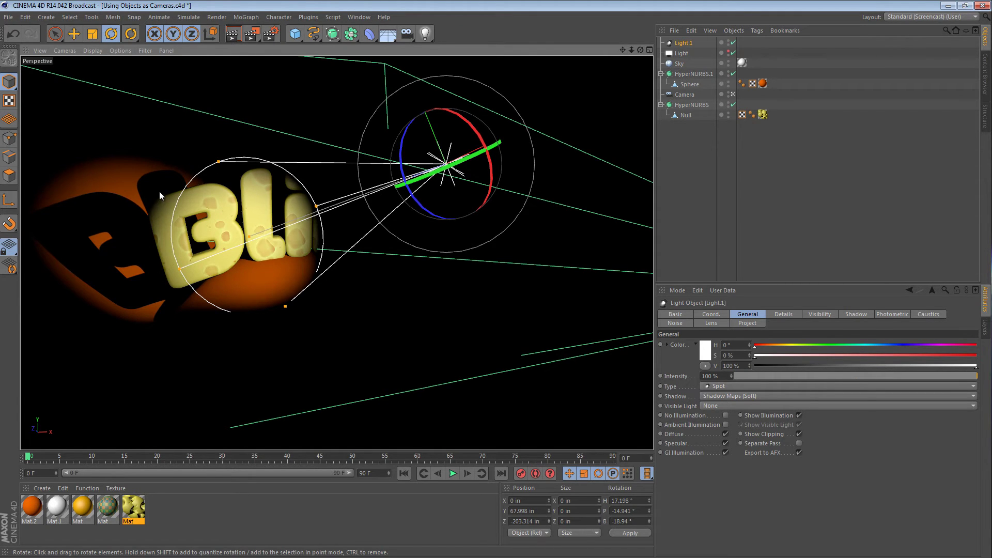
alt+drag(159, 191, 311, 188)
- Rotate and move Light.1 to shift its lit area
drag(247, 169, 270, 127)
key(e)
drag(492, 222, 444, 216)
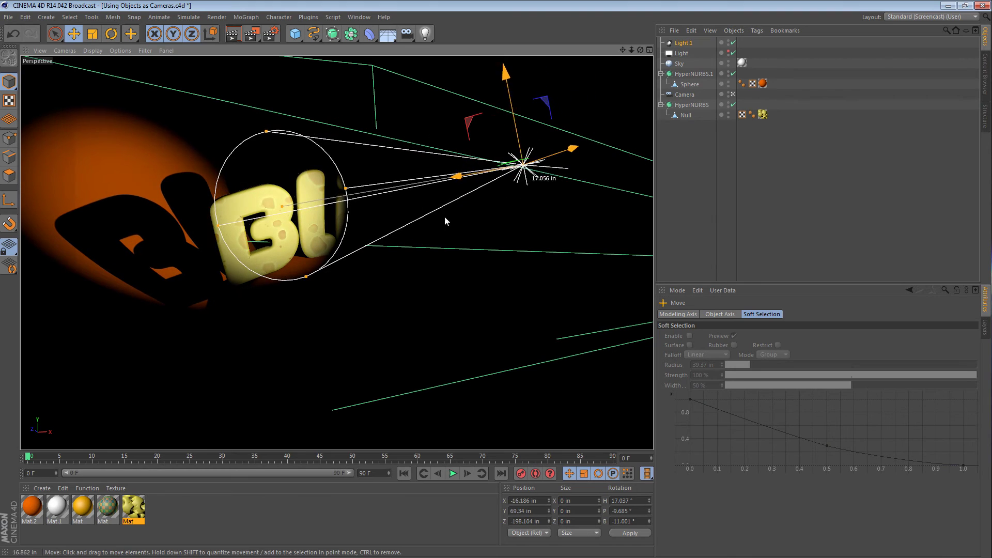
- Look through Light.1 and aim it from X 26.037, Y 254.479, Z -189.887 at Blimp
click(64, 50)
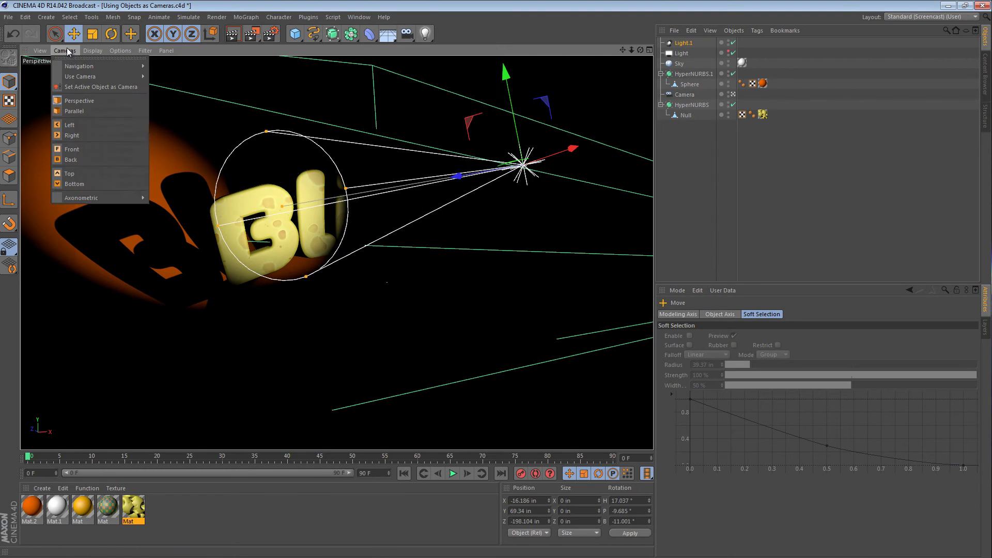
click(86, 89)
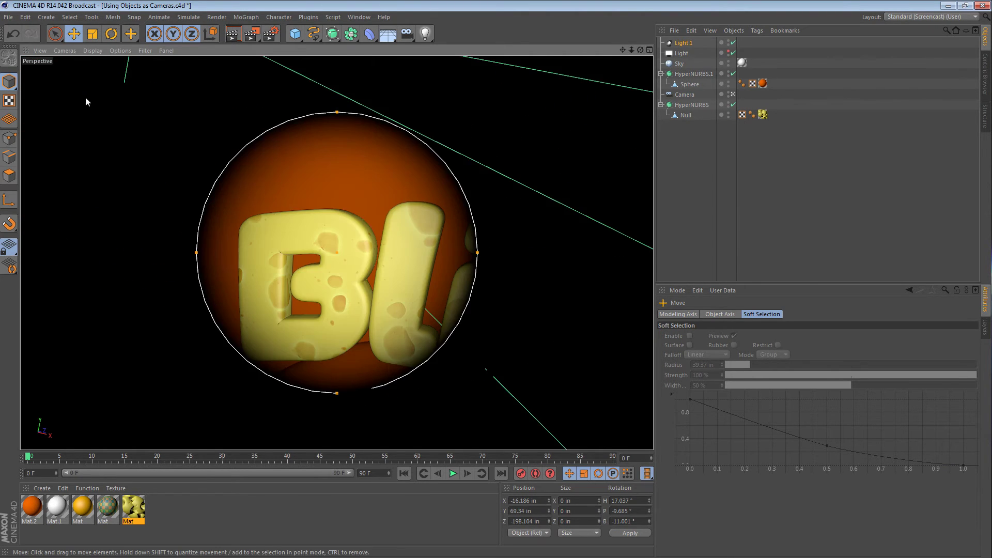
alt+drag(360, 229, 382, 231)
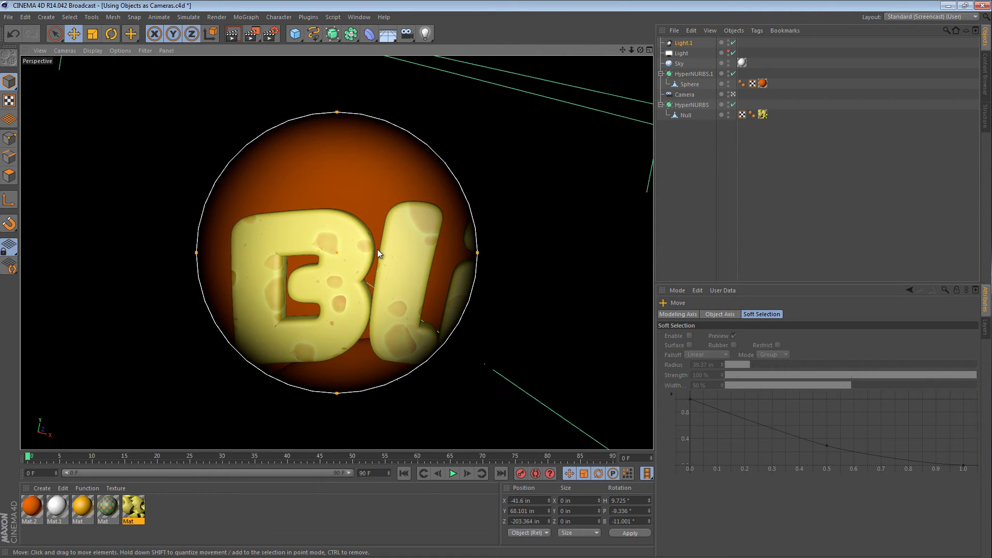
alt+middle_drag(388, 252, 482, 274)
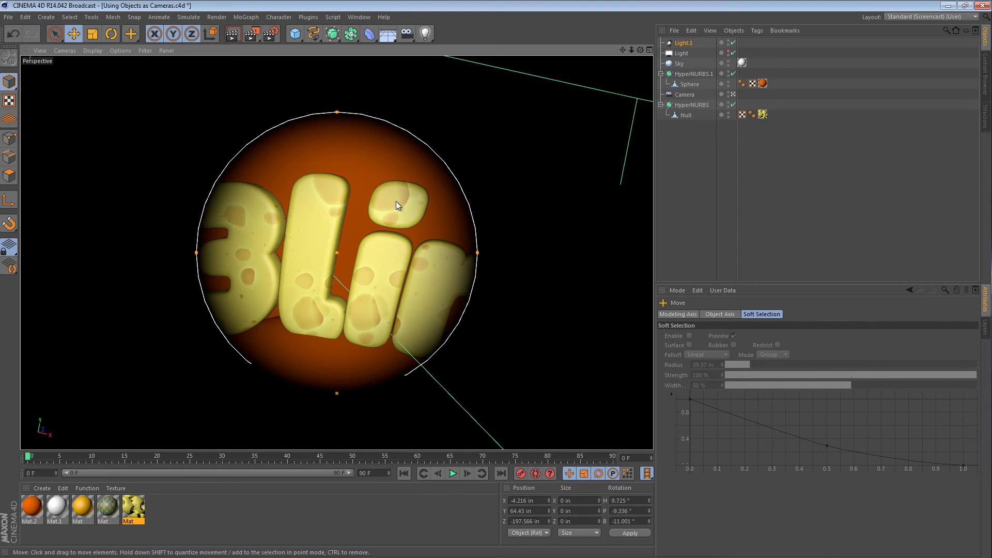
alt+drag(395, 200, 350, 225)
alt+right_drag(349, 224, 333, 256)
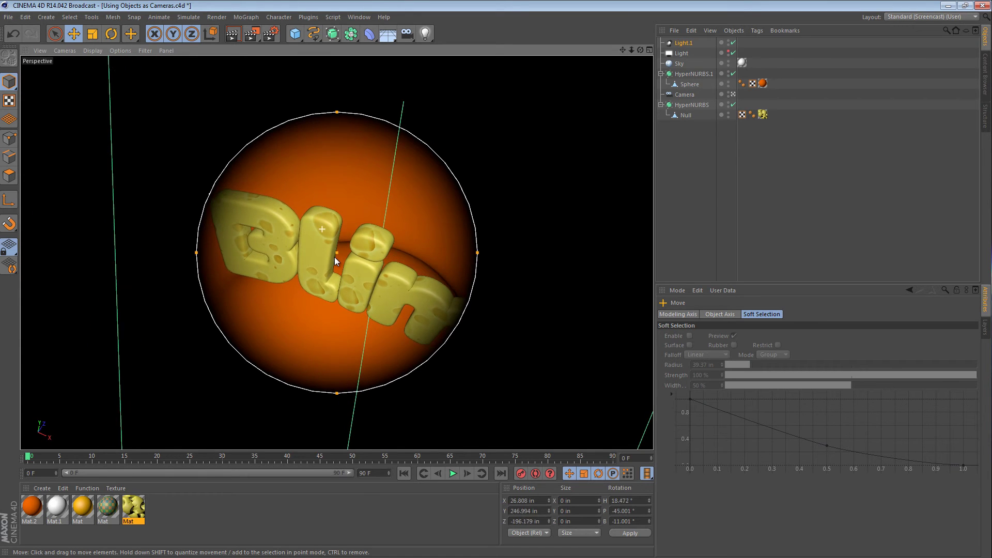
- Add a 20-inch cube at X -69.951, Y -53.703, Z 185.918 near Blimp
click(292, 35)
drag(466, 358, 222, 272)
key(t)
key(e)
drag(368, 125, 398, 97)
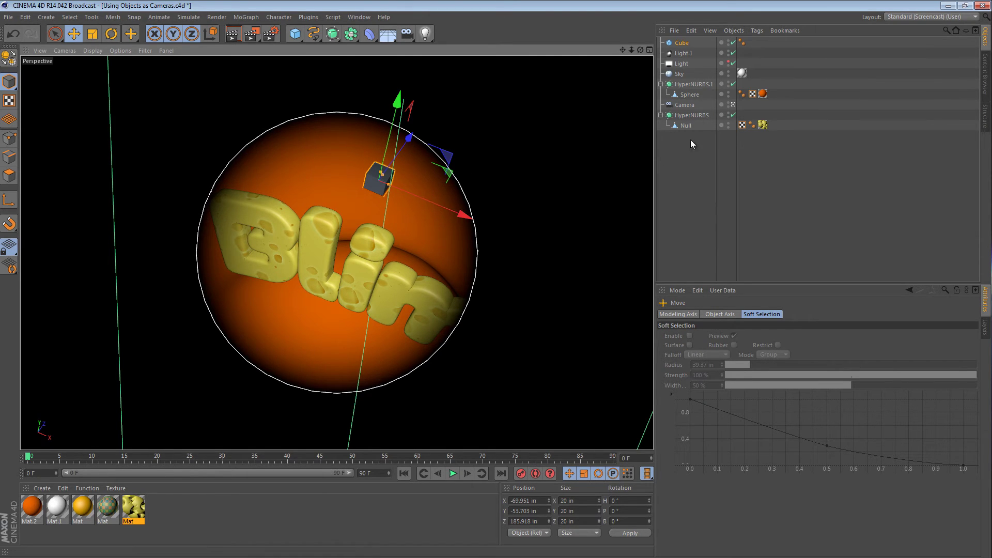
- Switch the viewport back to the Default Camera and orbit to see the whole scene
click(66, 50)
mouse_move(102, 77)
click(178, 81)
alt+drag(312, 226, 345, 267)
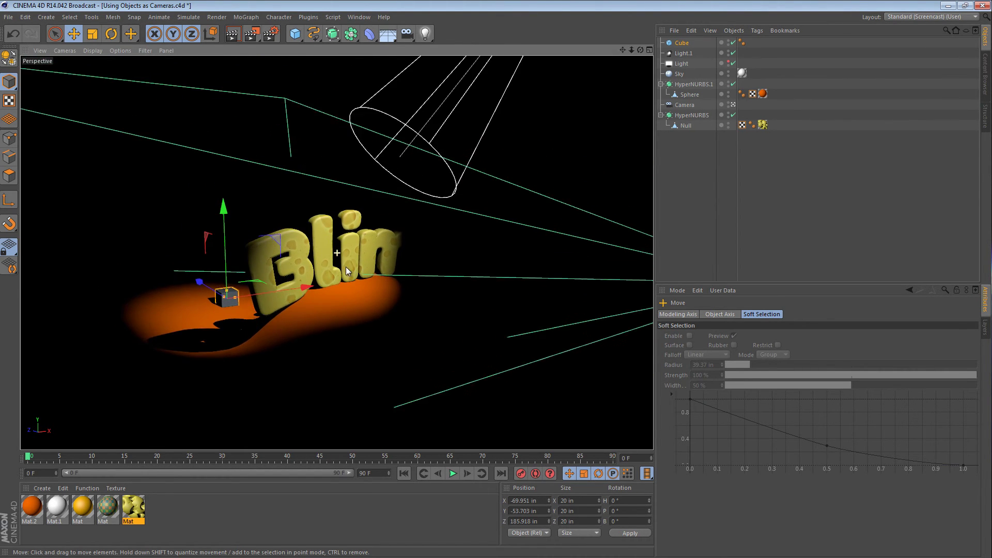
- Widen Light.1's cone and rotate it to a -40.915° pitch over the letters and cube
click(683, 53)
drag(501, 113, 473, 101)
key(r)
drag(400, 237, 440, 302)
key(e)
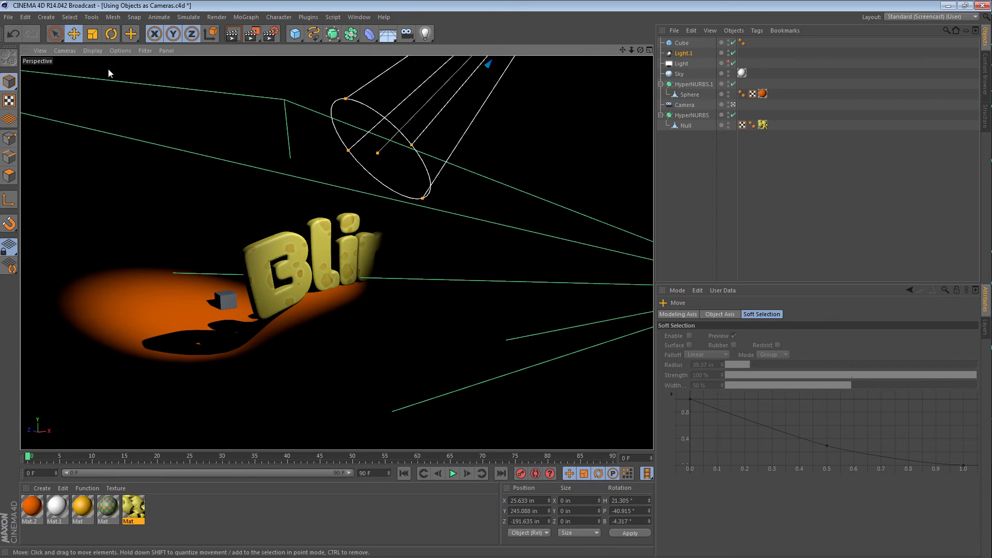
- View through Light.1, re-aim it upward onto the text, and widen its outer cone
click(65, 50)
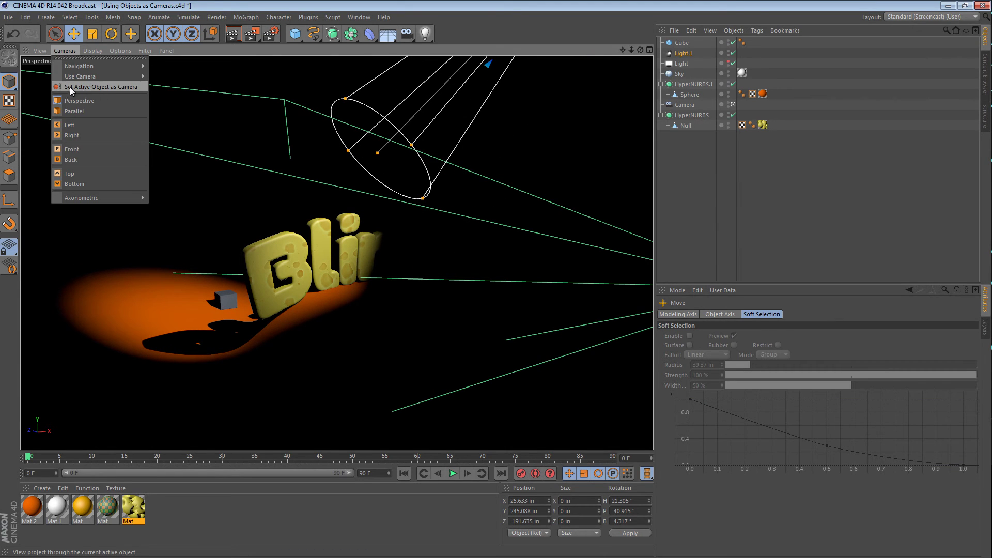
click(109, 87)
alt+drag(374, 302, 392, 256)
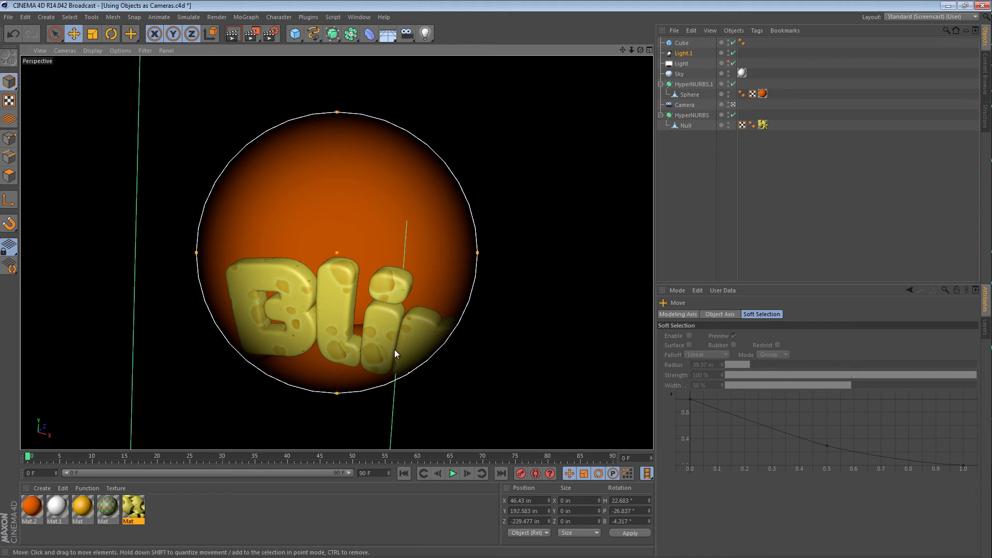
drag(478, 253, 533, 255)
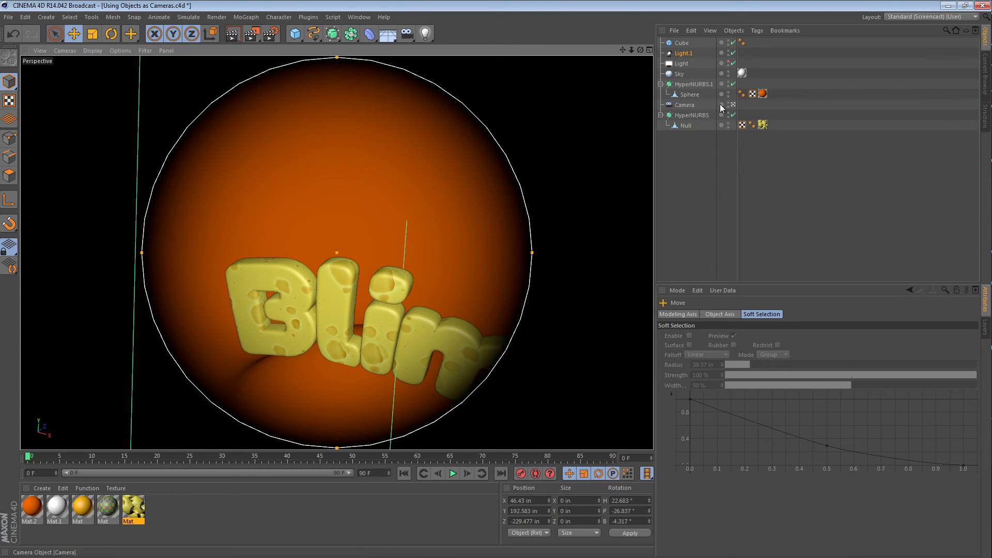
- Return to the Default Camera, orbit to inspect the new shadow, and select the cube
click(66, 50)
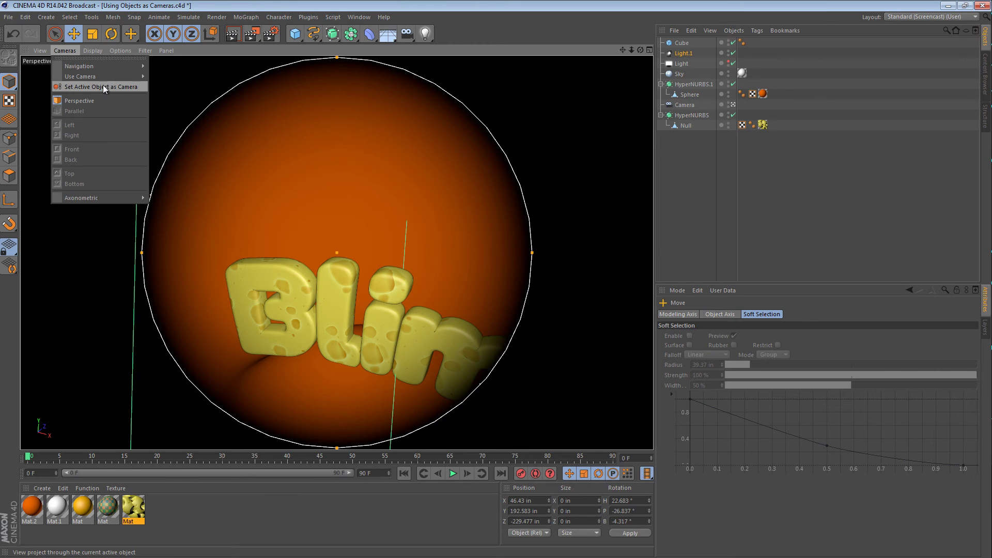
click(166, 78)
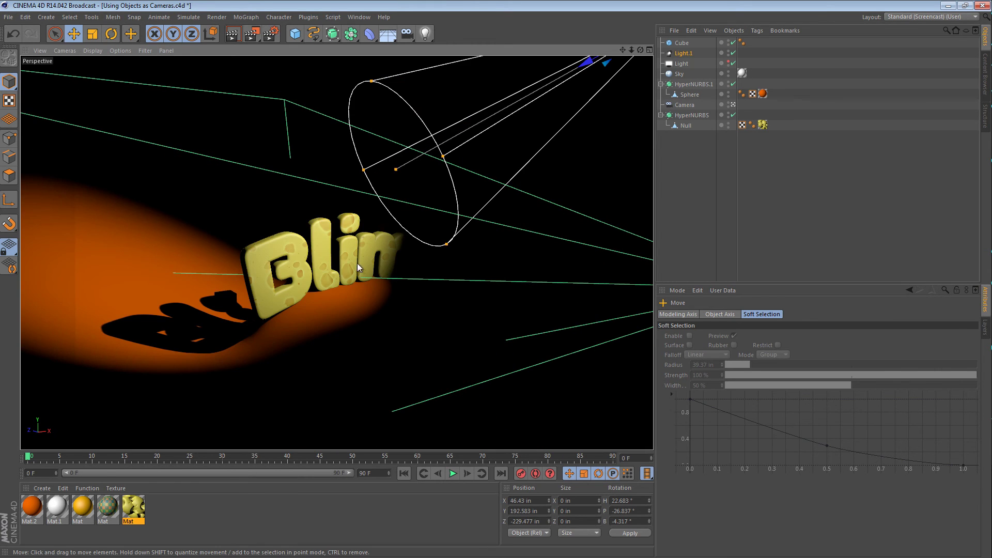
mouse_move(351, 265)
alt+mouse_down()
mouse_move(320, 249)
mouse_move(364, 323)
mouse_move(357, 409)
mouse_move(351, 280)
mouse_move(337, 262)
alt+mouse_up()
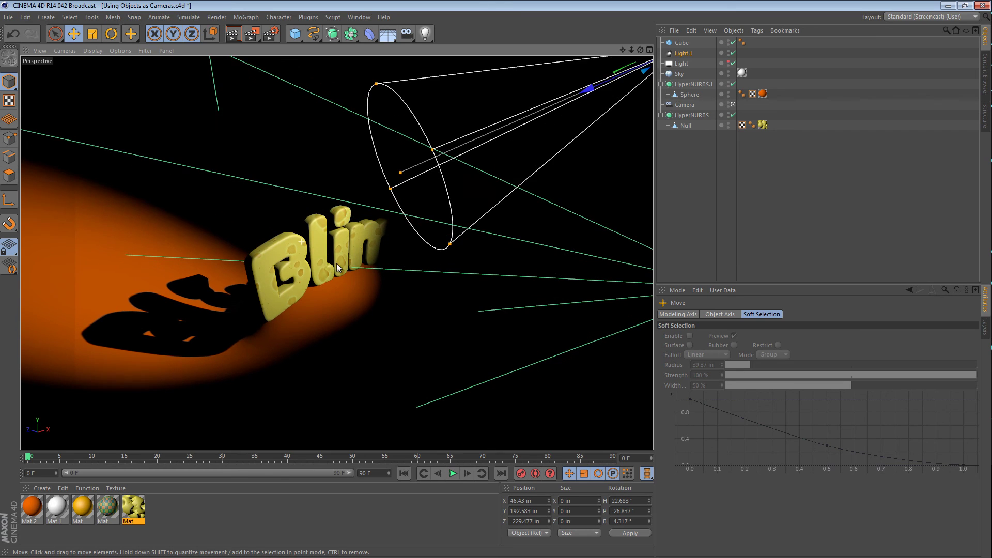
click(197, 281)
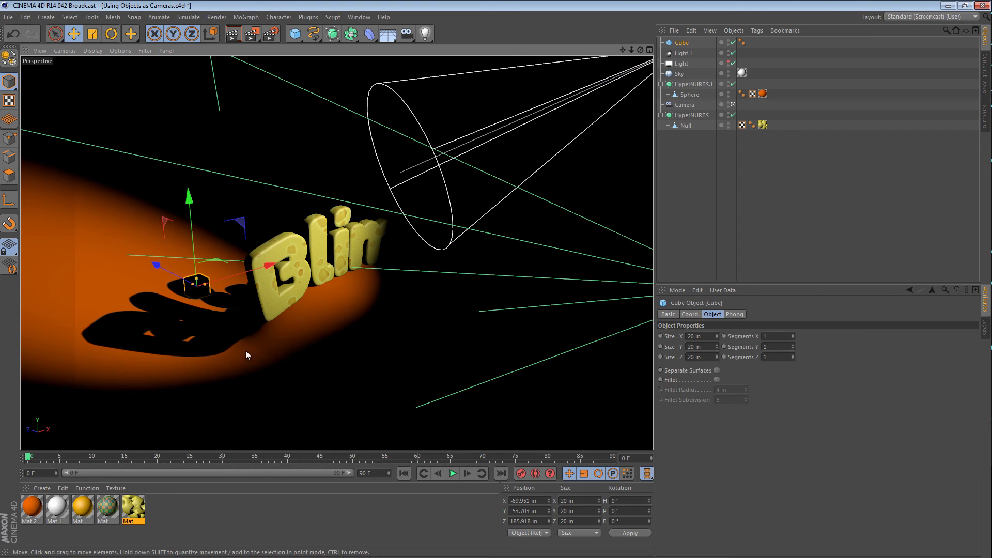
- Orbit in close to the cheese Blimp letters and their shadow falling across the cube
alt+drag(231, 329, 365, 252)
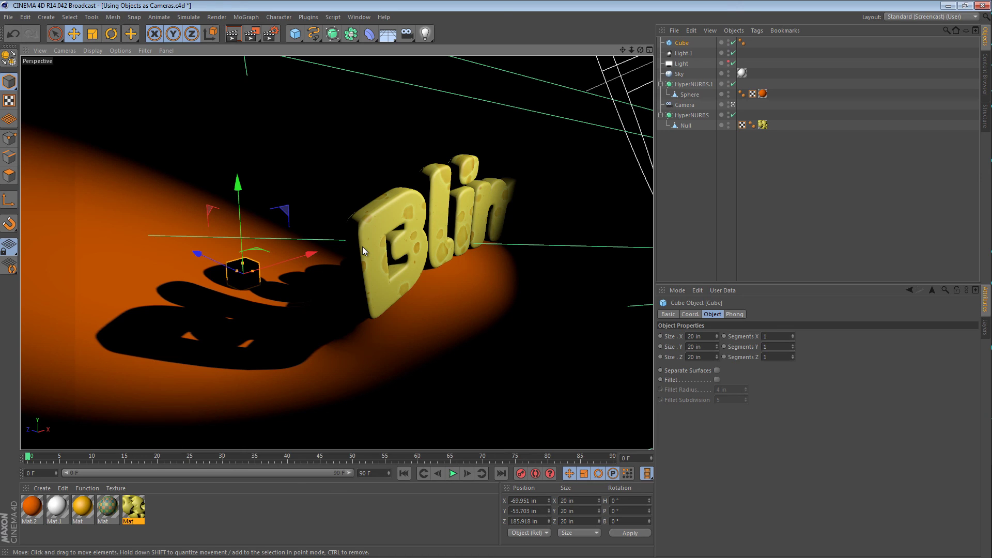
click(63, 52)
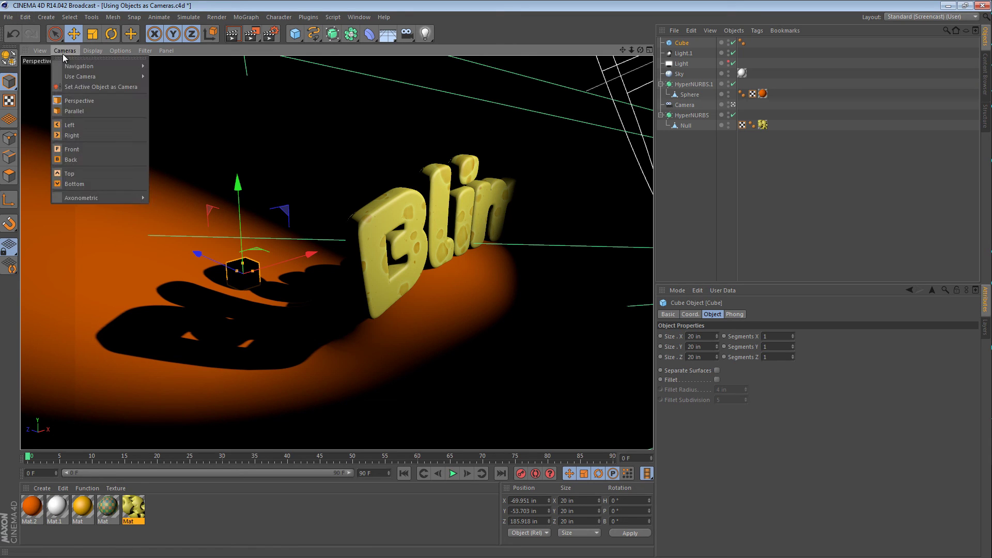
click(410, 203)
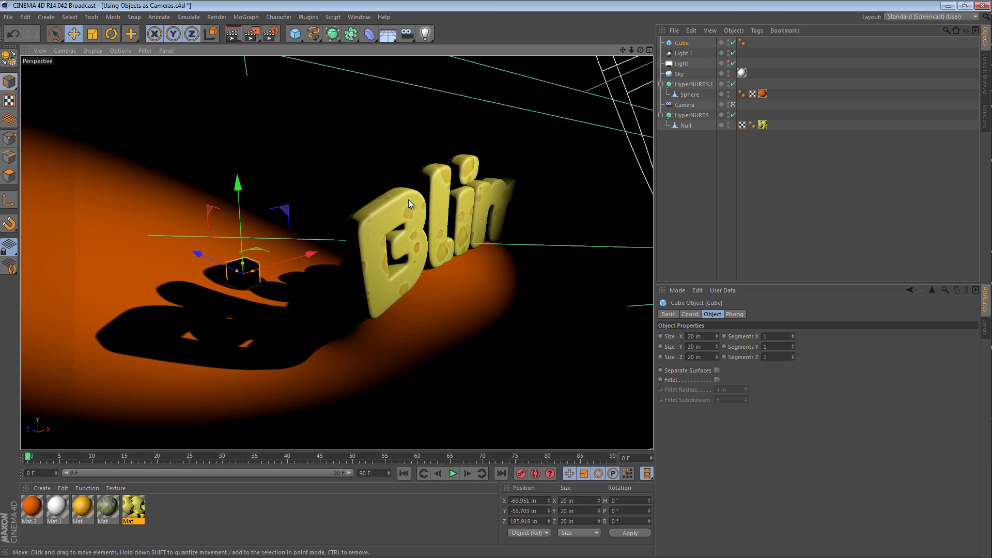